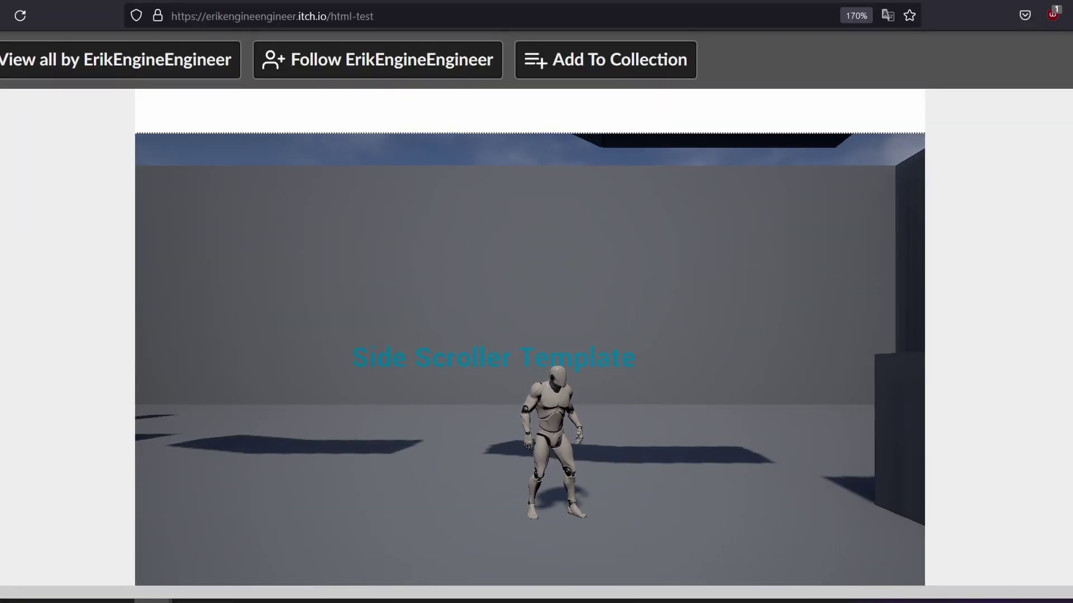
# - Make the side-scroller character run right and jump in the browser game
pyautogui.press('d')
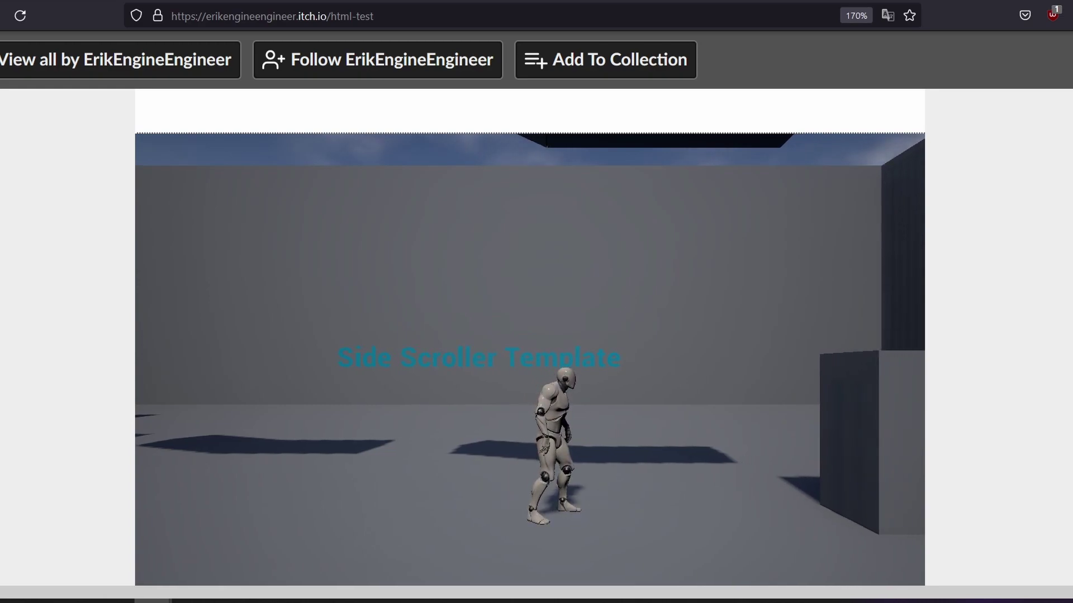
pyautogui.press('space')
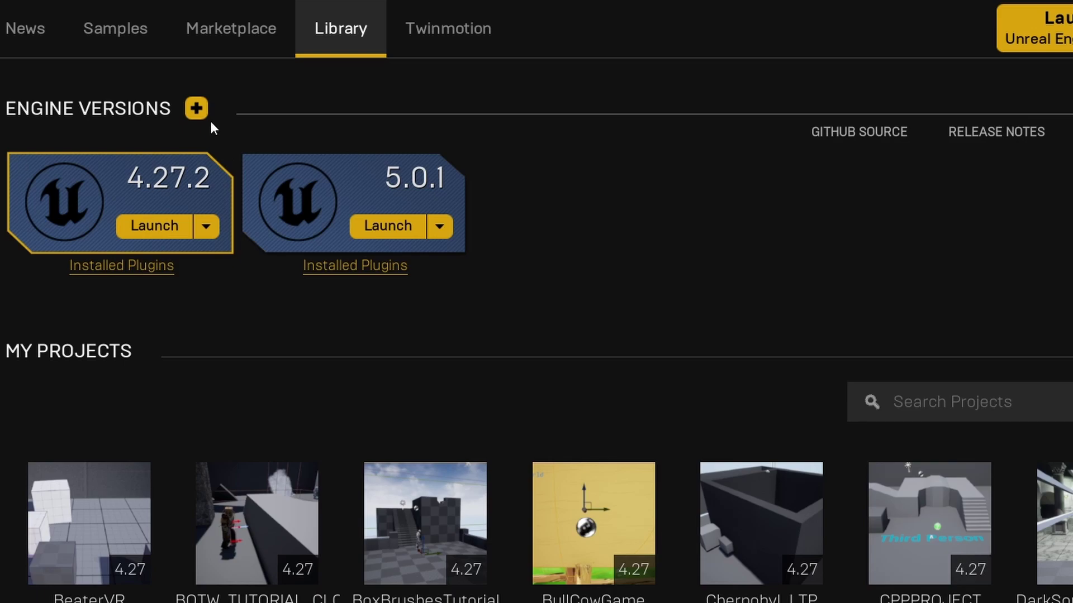
# - Add a 4.23.1 engine slot to the library and start its install
pyautogui.click(197, 108)
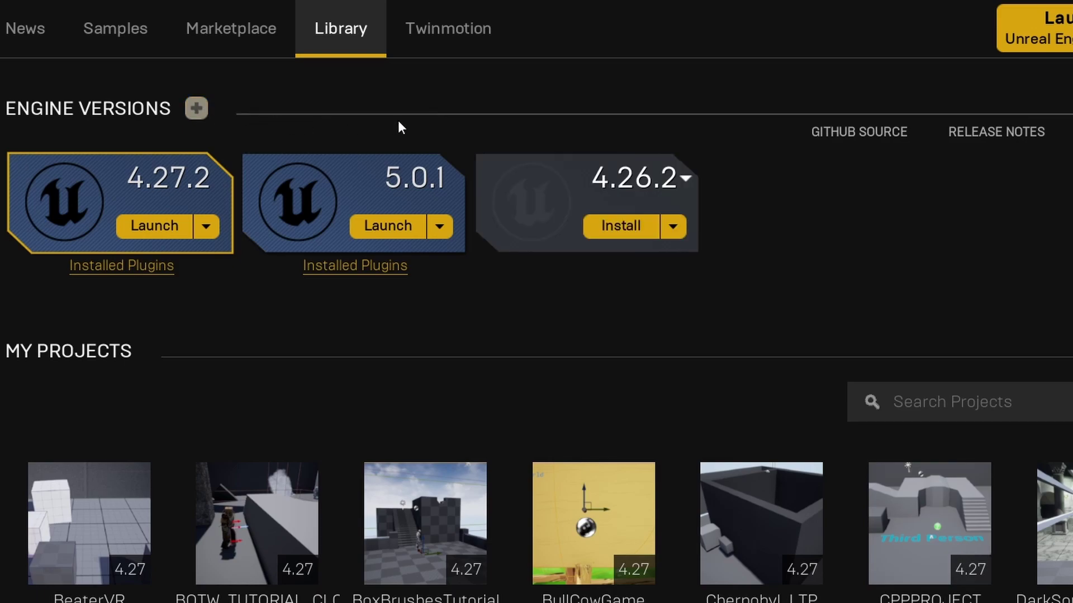
pyautogui.click(684, 178)
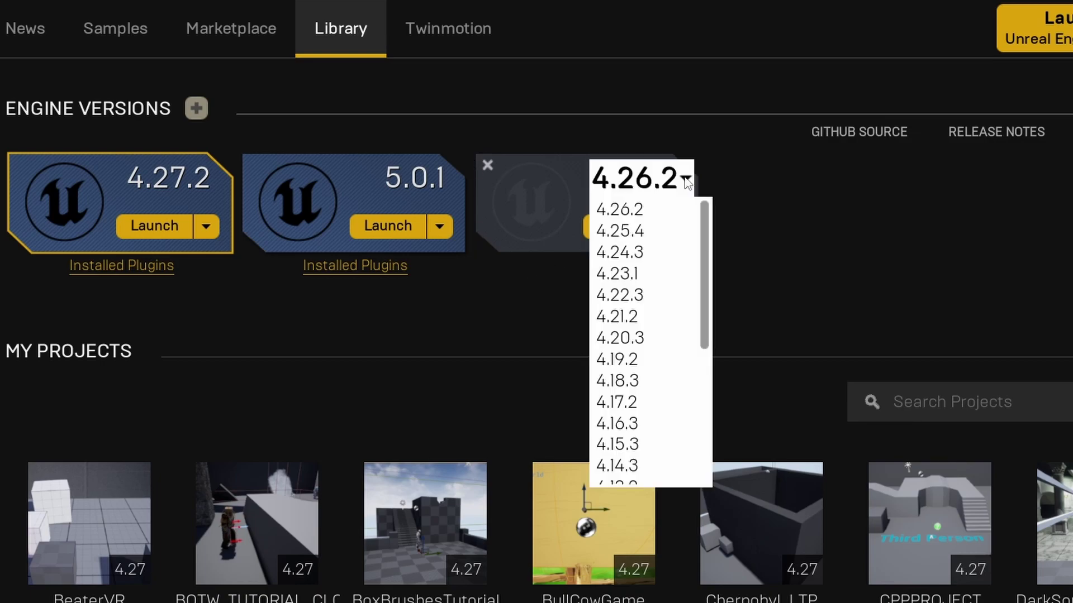
pyautogui.click(613, 276)
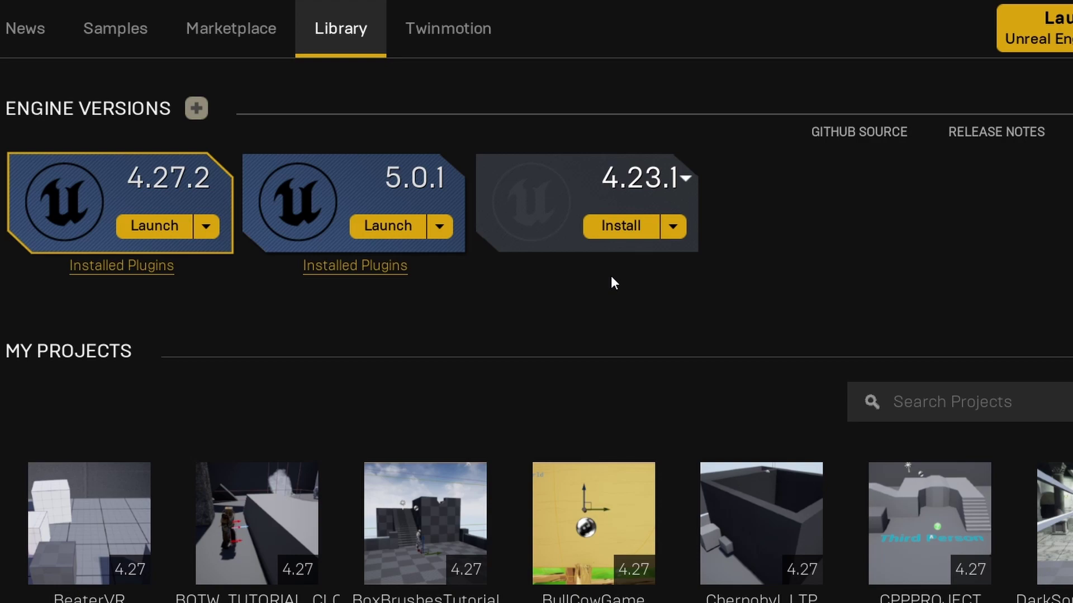
pyautogui.click(672, 229)
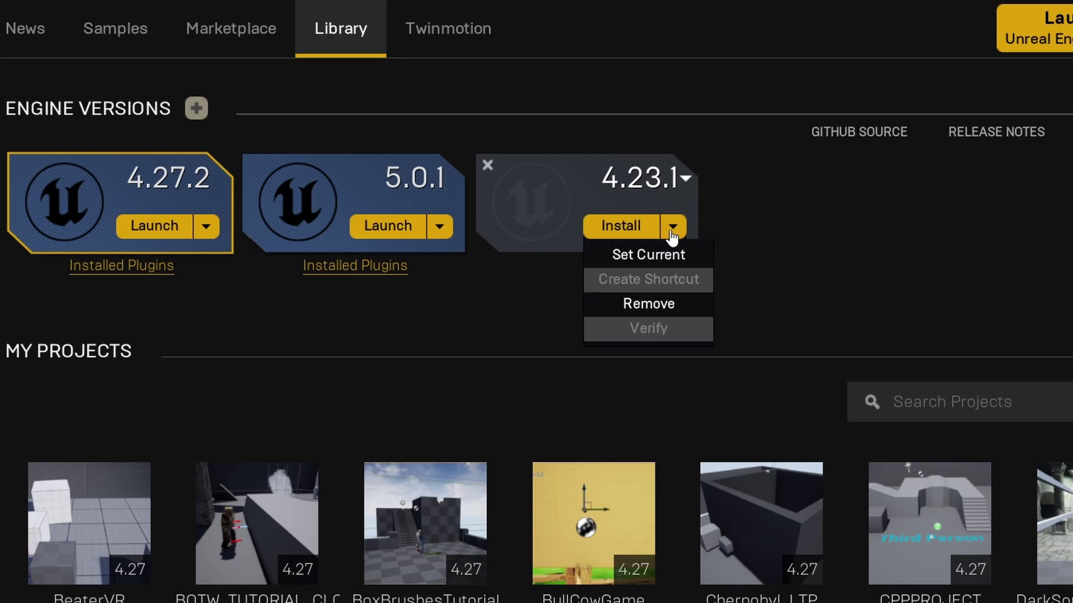
pyautogui.click(632, 233)
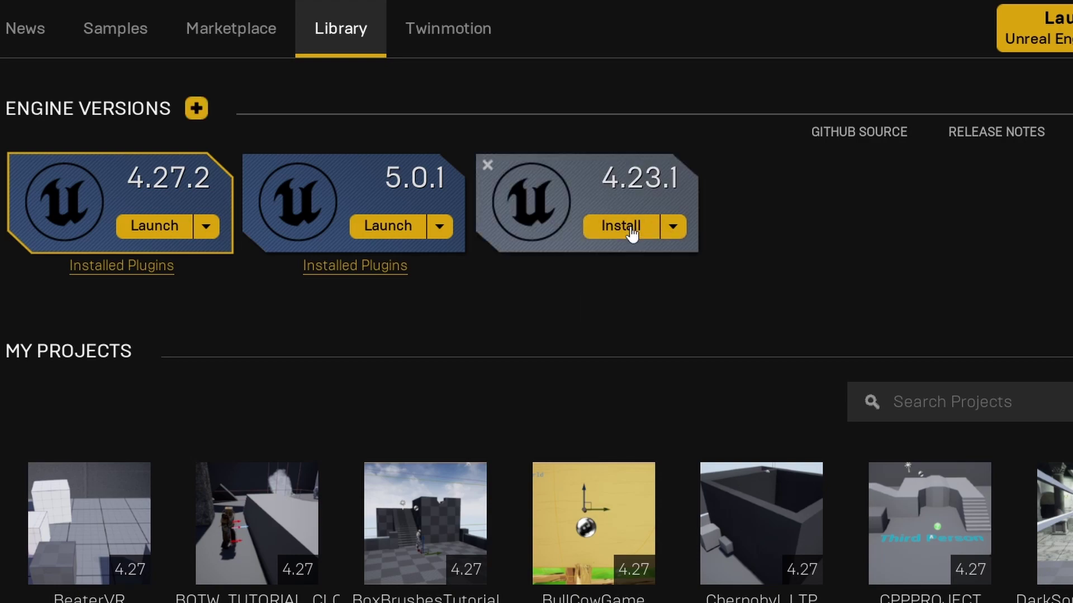
pyautogui.click(632, 233)
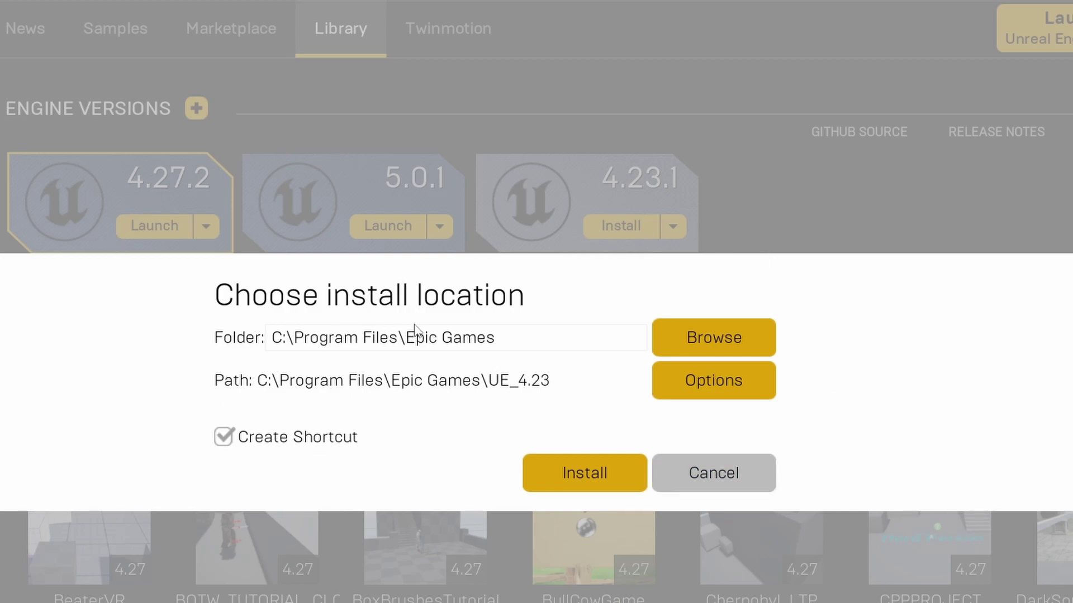
# - Open the 4.23.1 installation options and review the target platform list
pyautogui.click(686, 385)
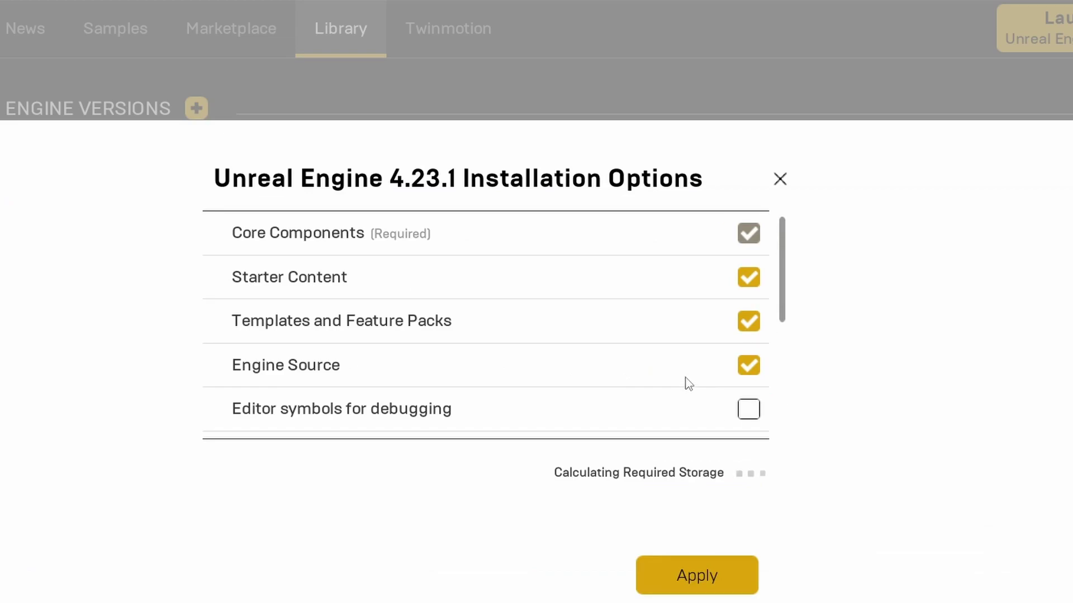
pyautogui.scroll(-5, 638, 355)
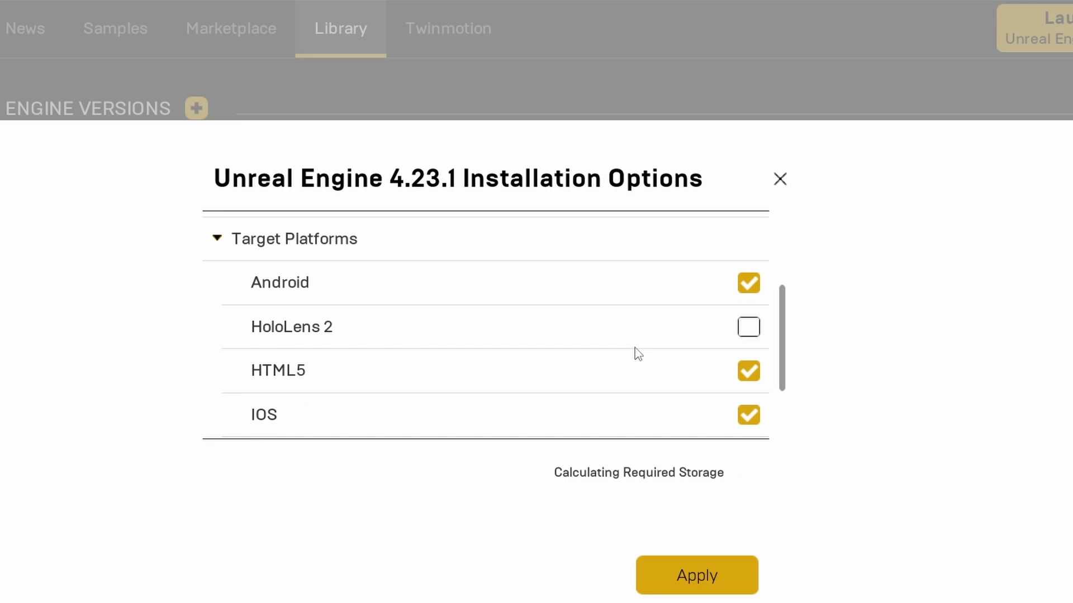
pyautogui.scroll(2, 638, 354)
pyautogui.scroll(-2, 638, 354)
pyautogui.scroll(-2, 430, 377)
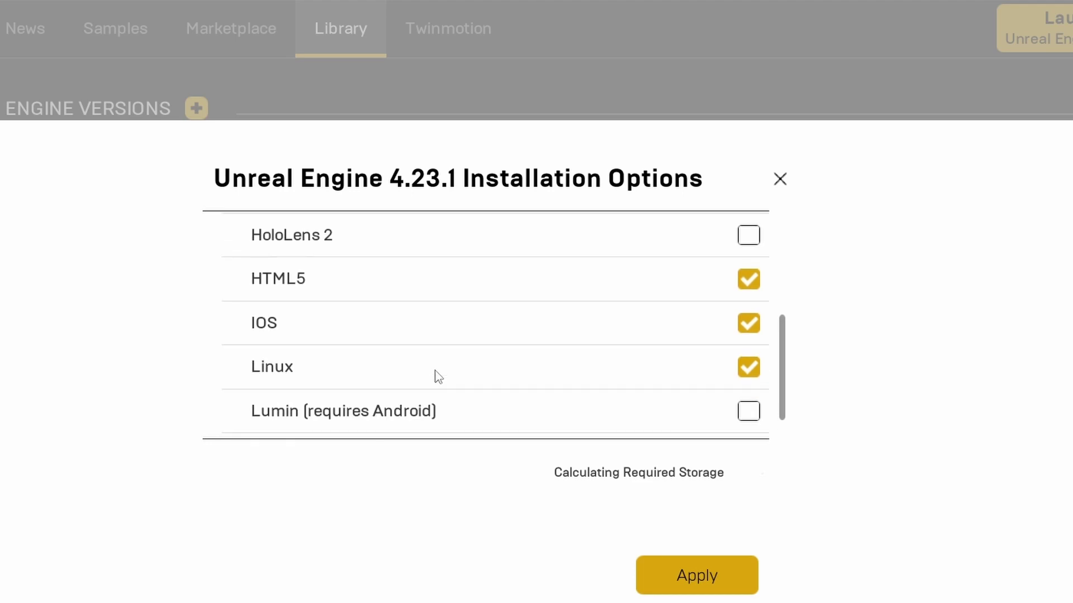
pyautogui.scroll(1, 403, 367)
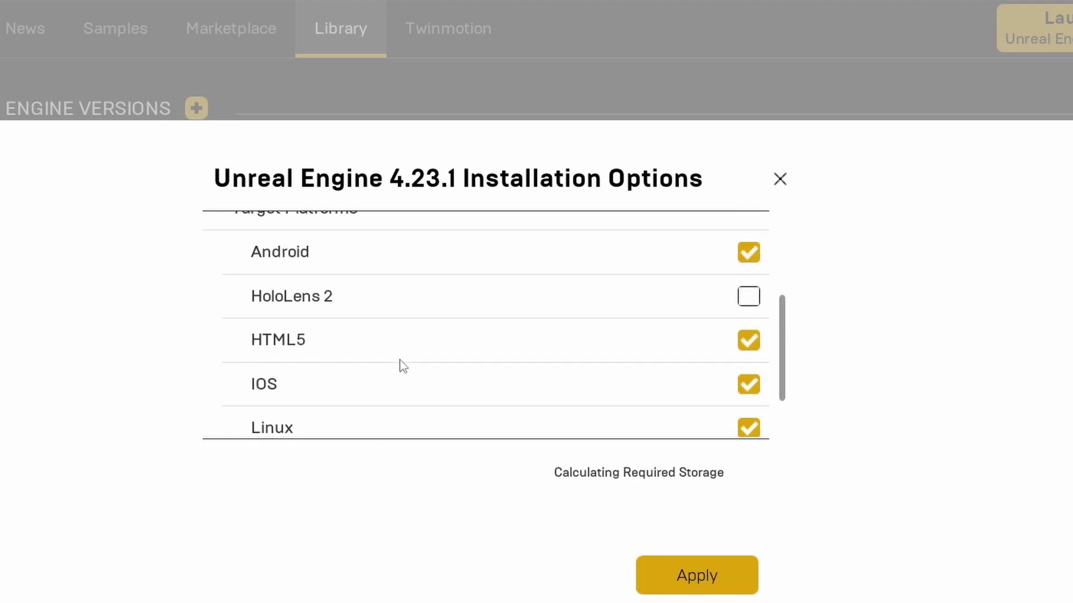
pyautogui.scroll(1, 402, 367)
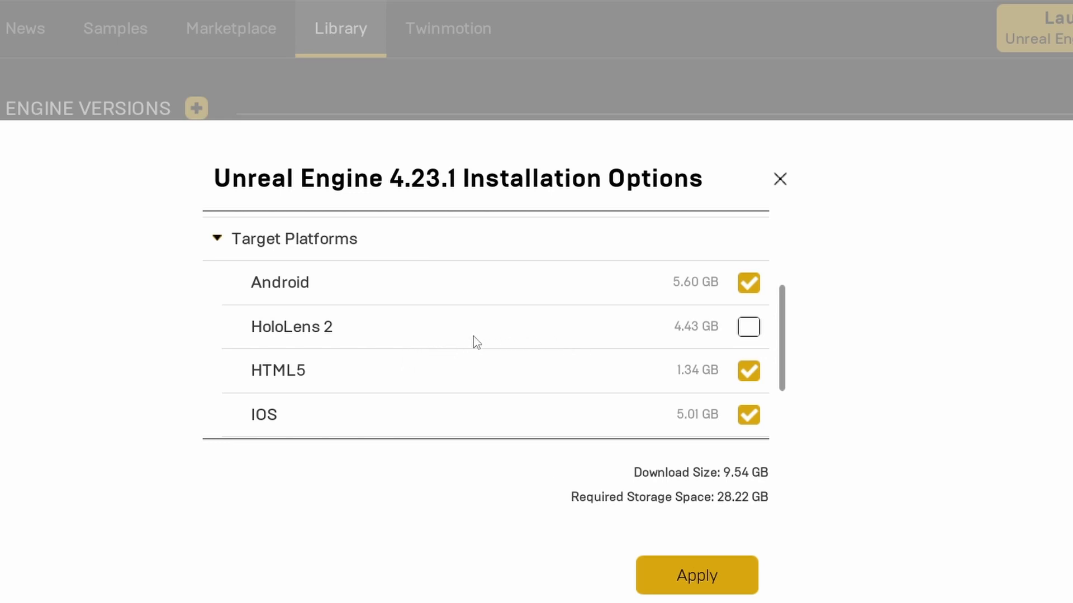
pyautogui.moveTo(287, 291)
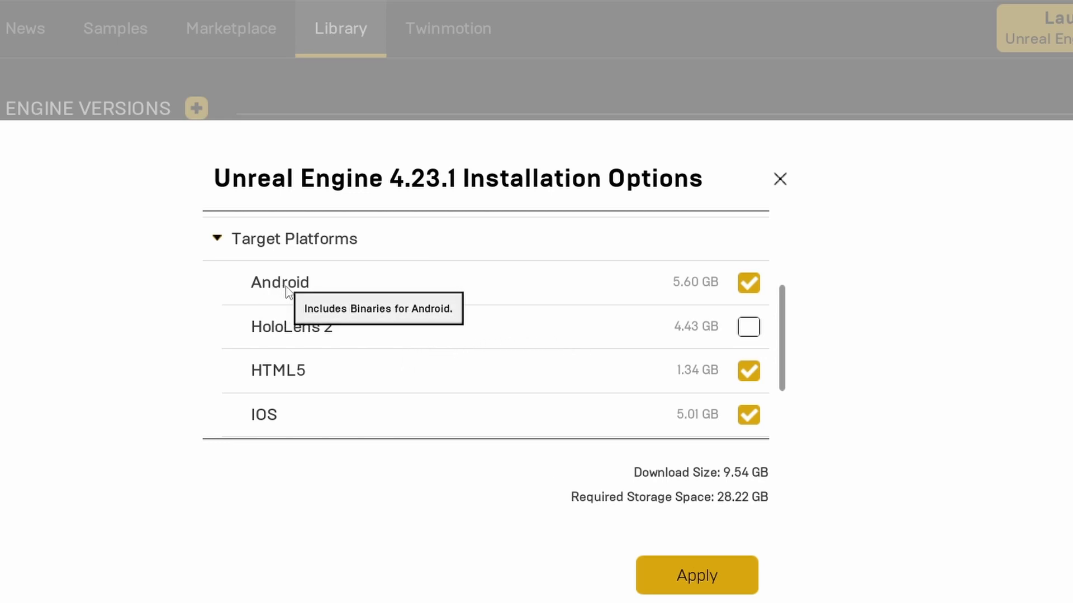
# - Uncheck Android, iOS and Linux, keeping HTML5, then apply and begin the install
pyautogui.click(749, 289)
pyautogui.scroll(-1, 751, 295)
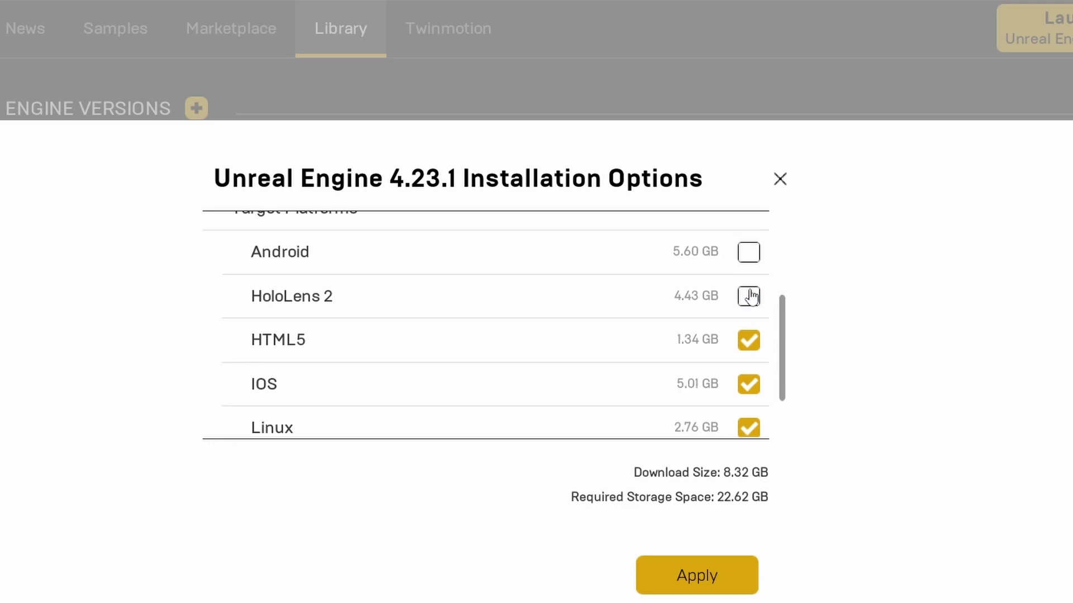
pyautogui.scroll(-1, 751, 296)
pyautogui.click(749, 352)
pyautogui.click(748, 397)
pyautogui.scroll(-1, 690, 389)
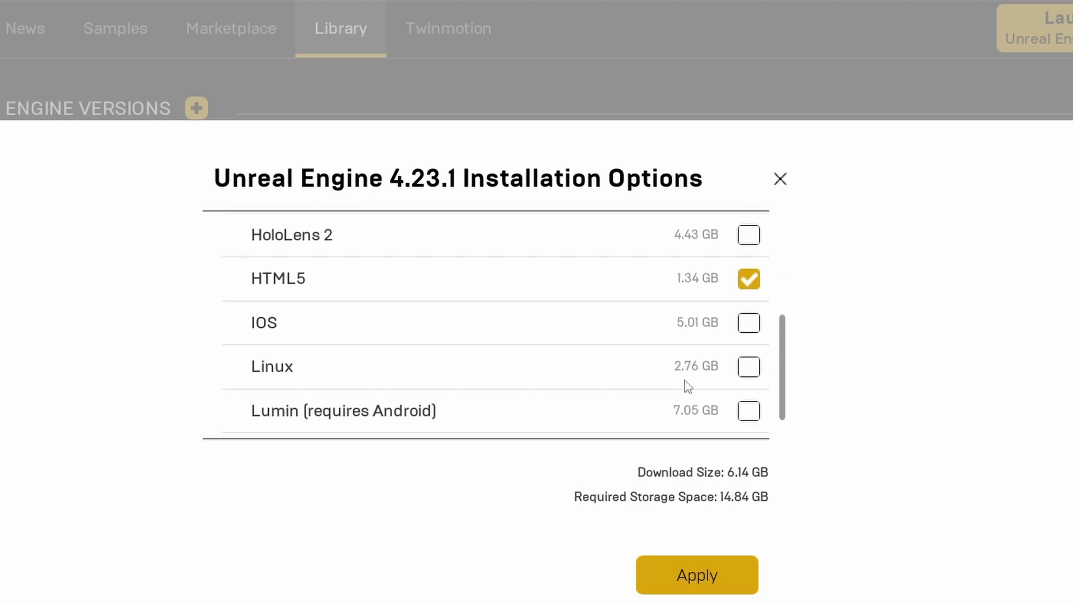
pyautogui.scroll(-1, 685, 385)
pyautogui.scroll(2, 683, 385)
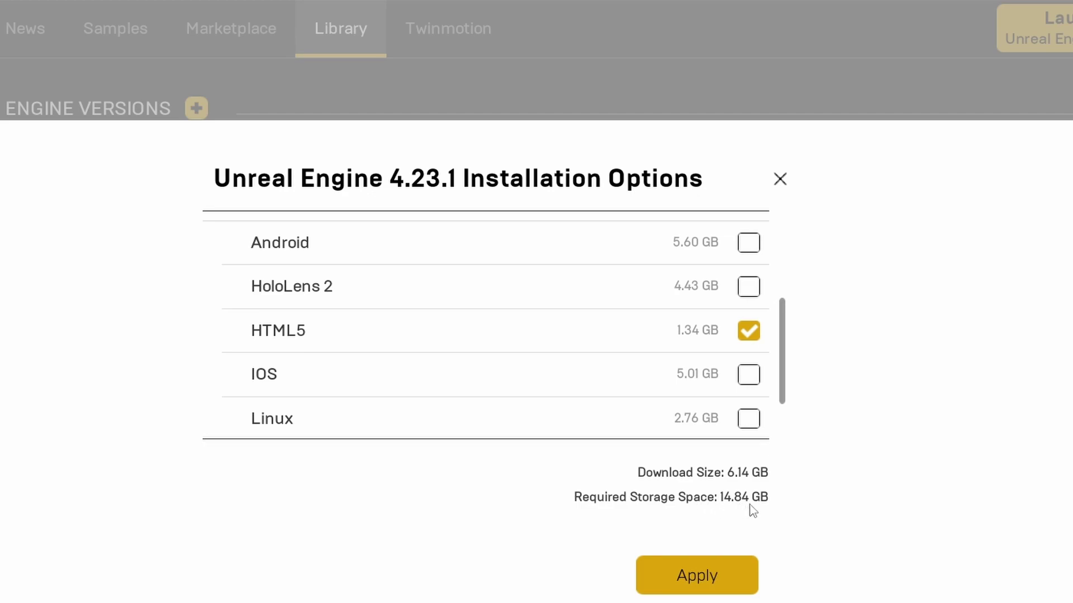
pyautogui.scroll(5, 264, 323)
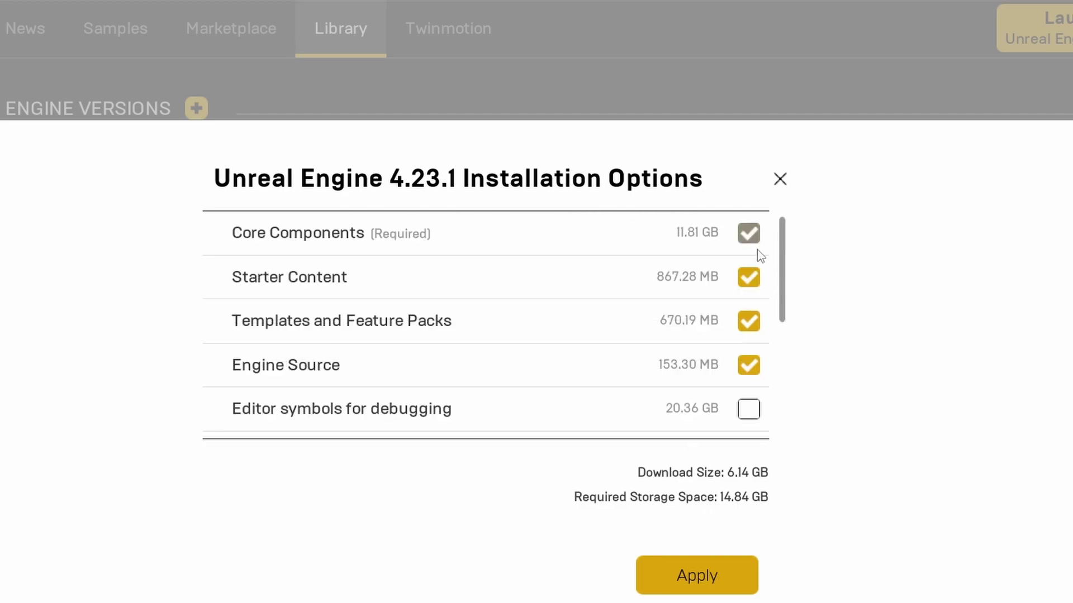
pyautogui.click(698, 581)
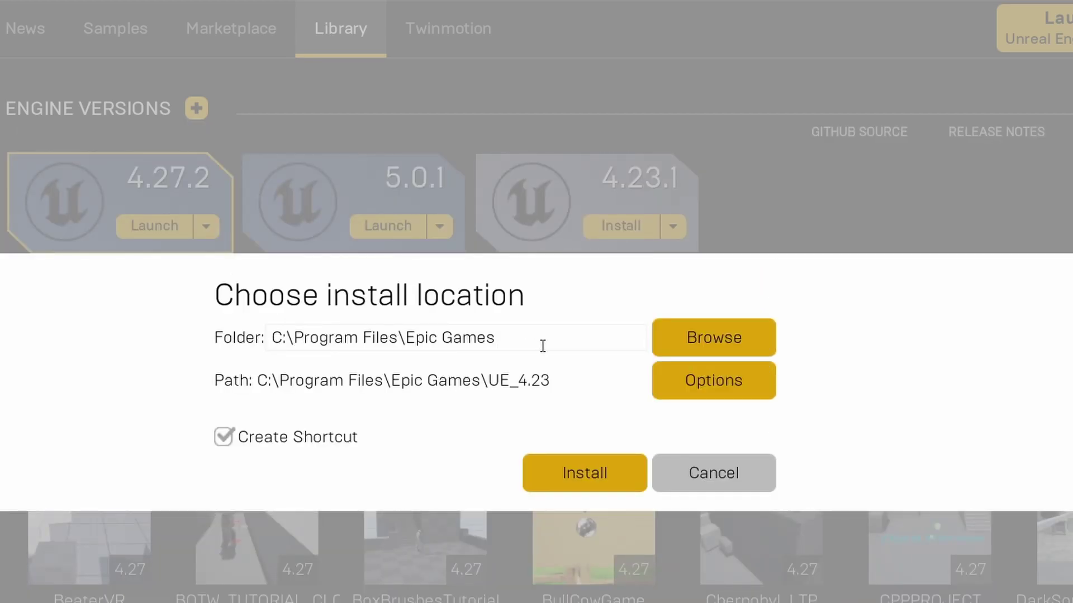
pyautogui.click(579, 471)
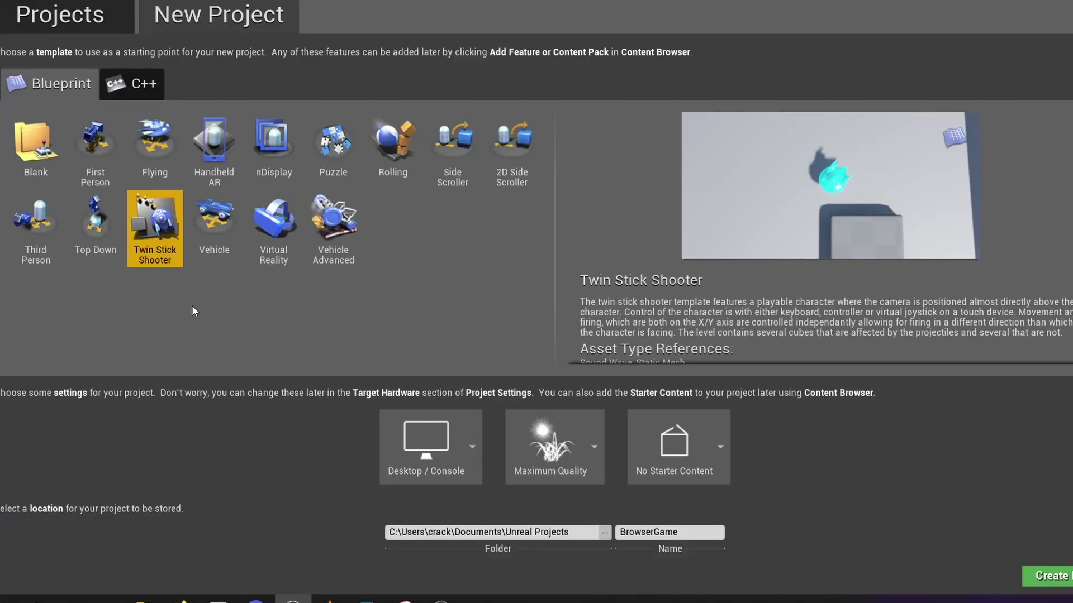
# - Create the Twin Stick Shooter project BrowserGame for Desktop/Console at Scalable 3D or 2D quality
pyautogui.click(206, 230)
pyautogui.click(170, 237)
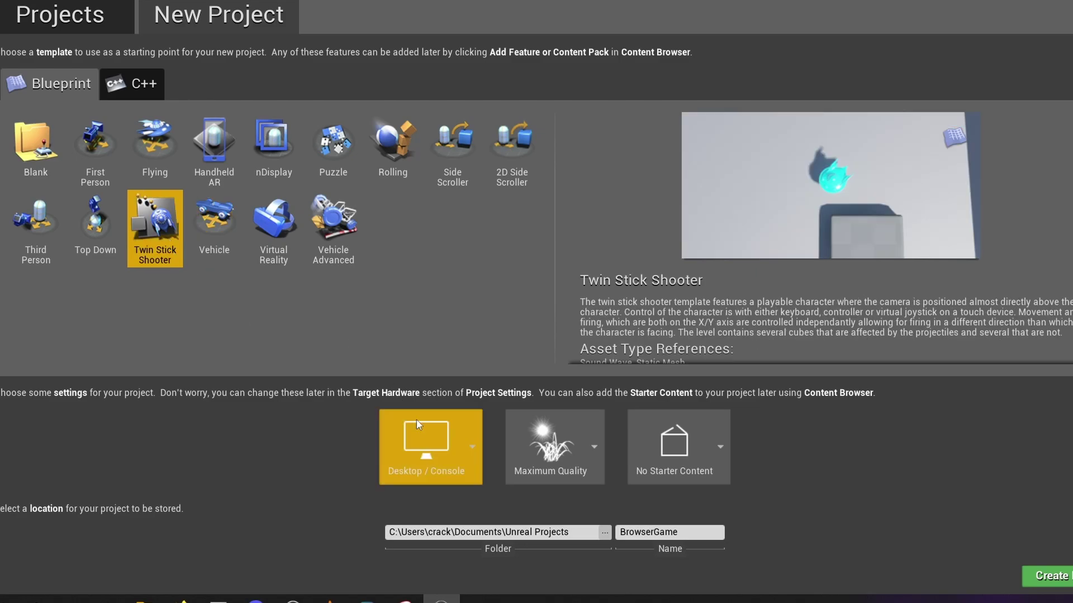
pyautogui.click(437, 450)
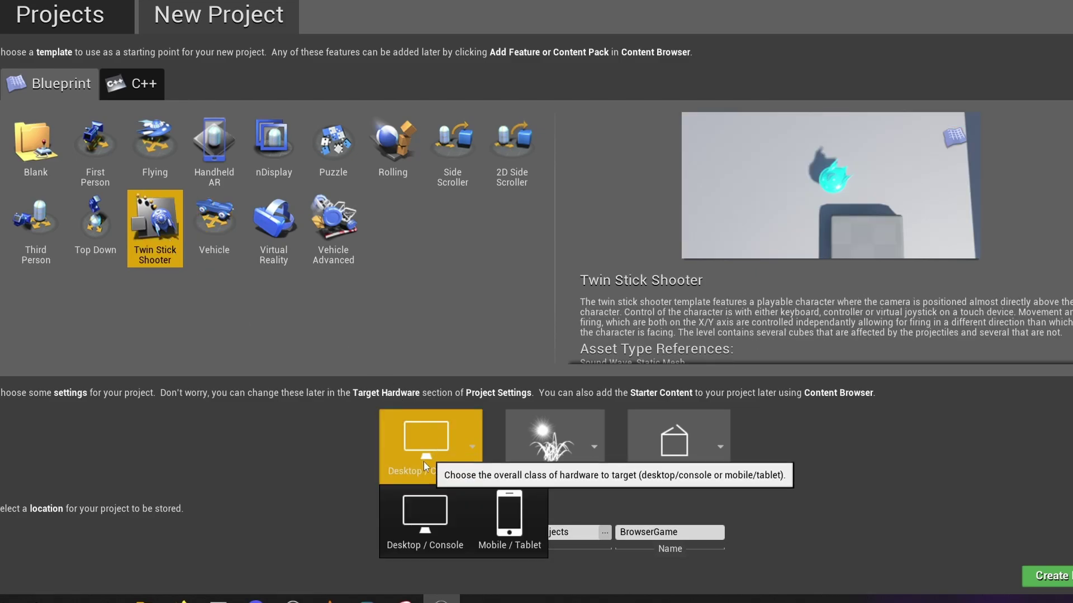
pyautogui.click(450, 498)
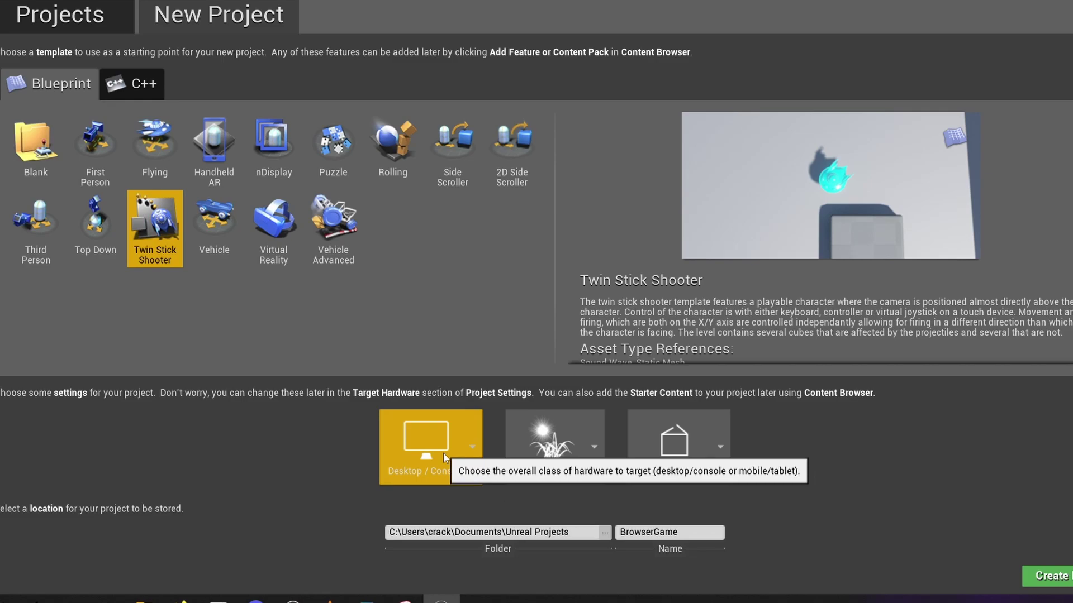
pyautogui.click(574, 471)
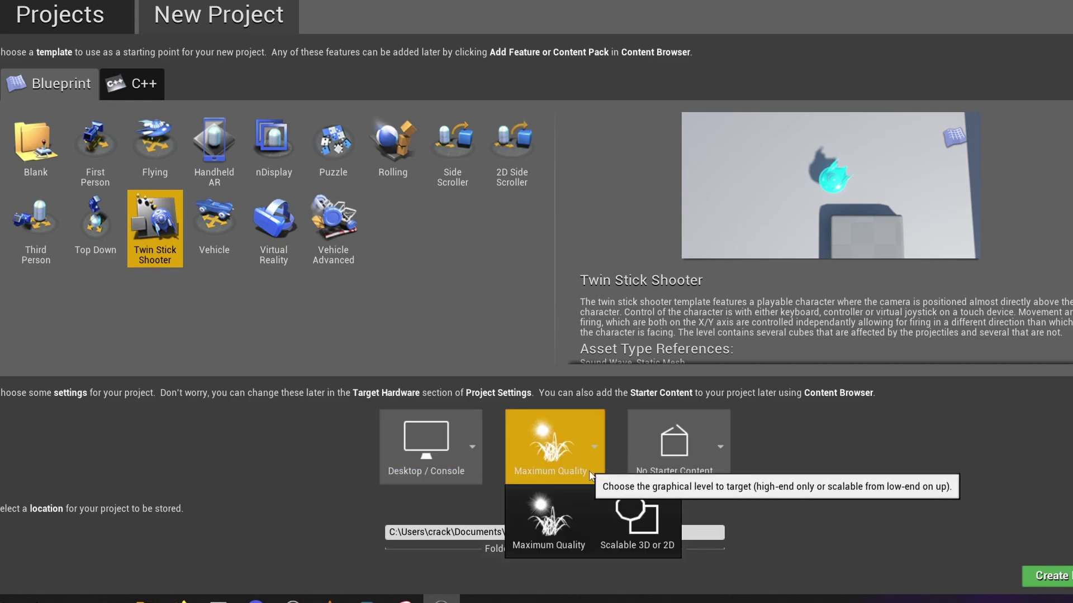
pyautogui.click(631, 514)
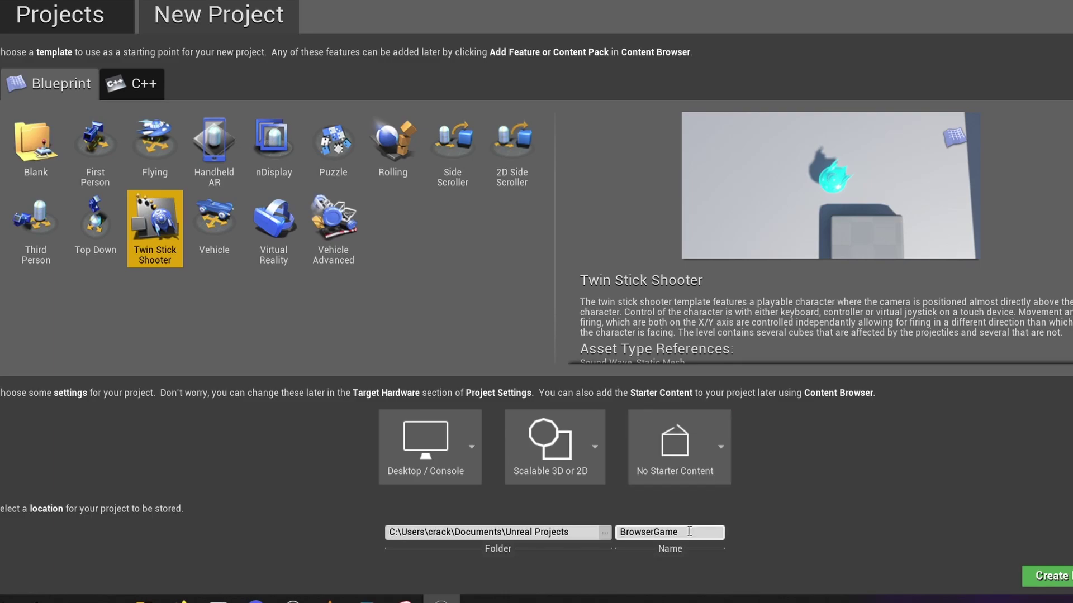
pyautogui.click(648, 533)
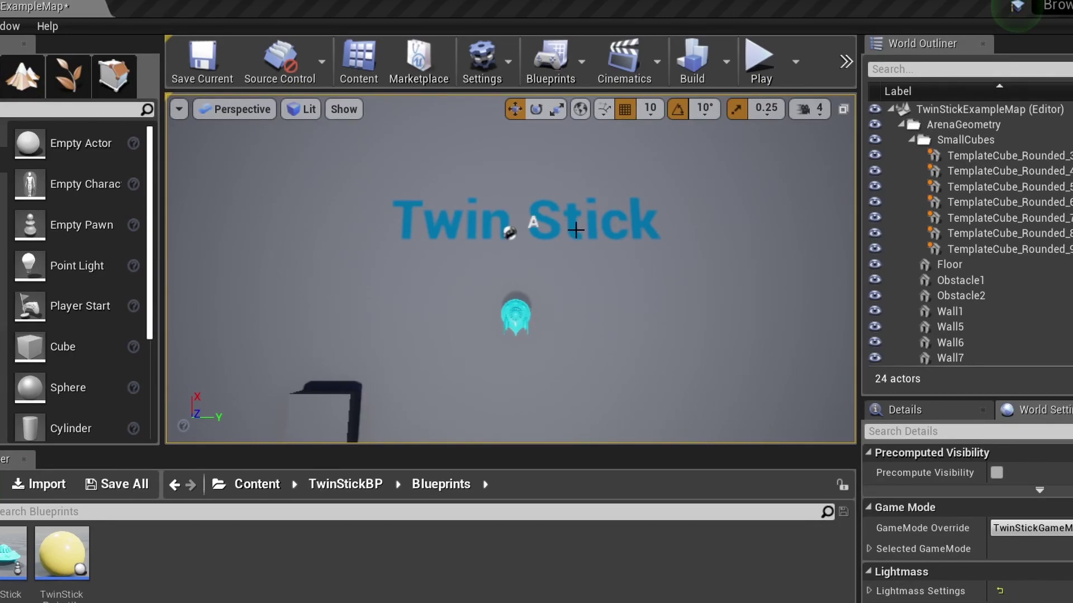
# - In Project Settings > Packaging, enable Full Rebuild and For Distribution for a Shipping build
pyautogui.click(511, 66)
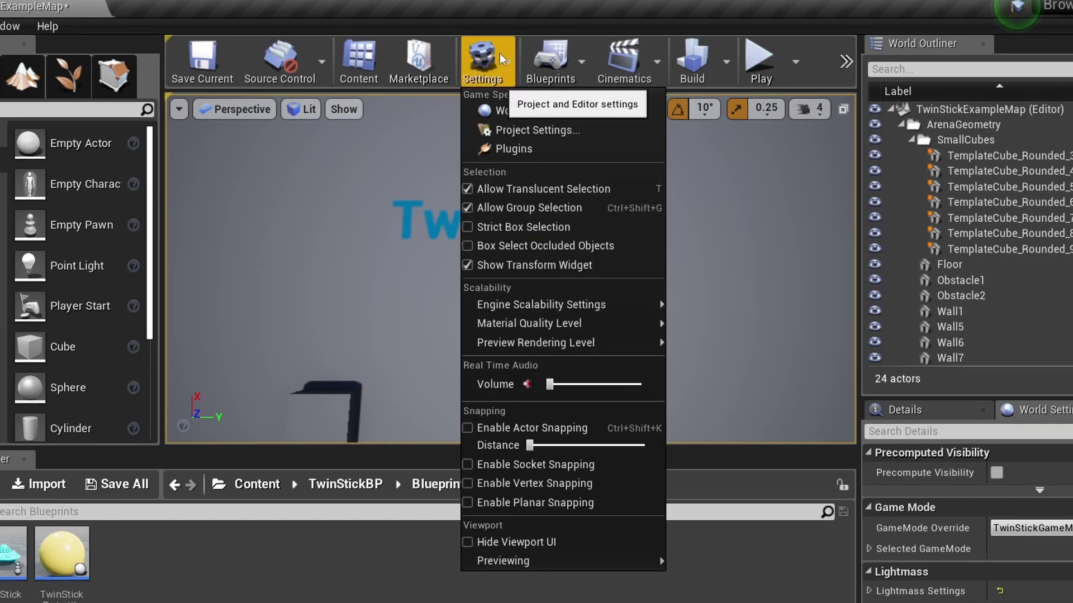
pyautogui.click(500, 62)
pyautogui.click(499, 61)
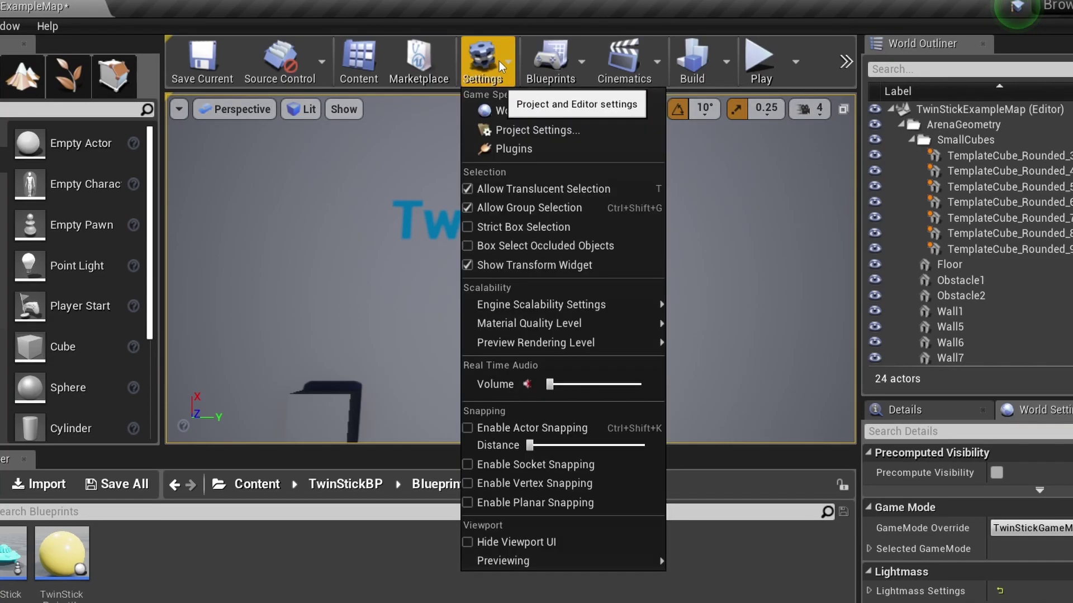
pyautogui.click(527, 131)
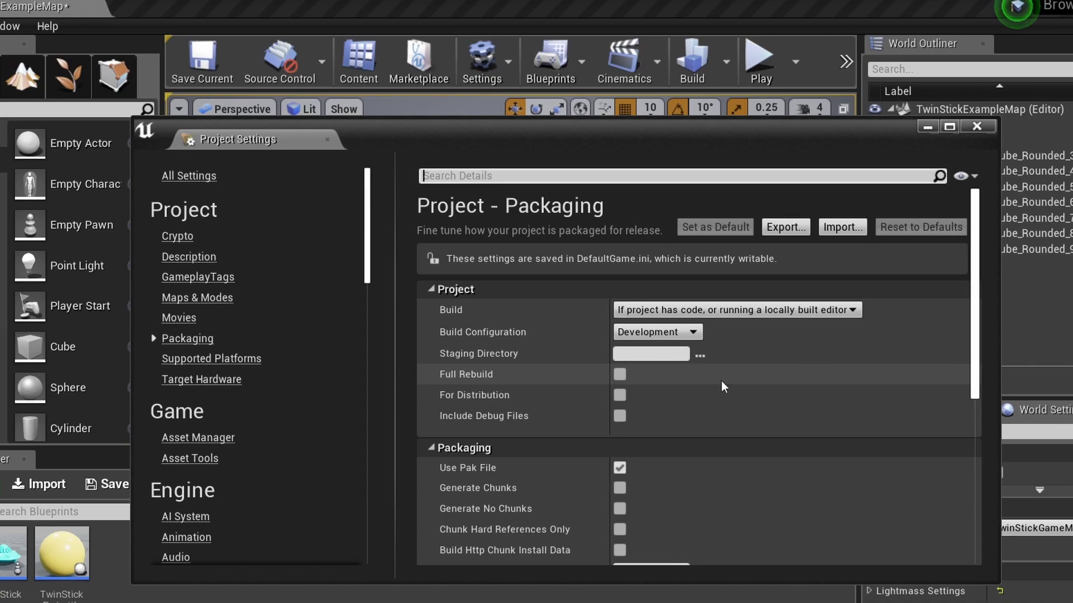
pyautogui.click(620, 374)
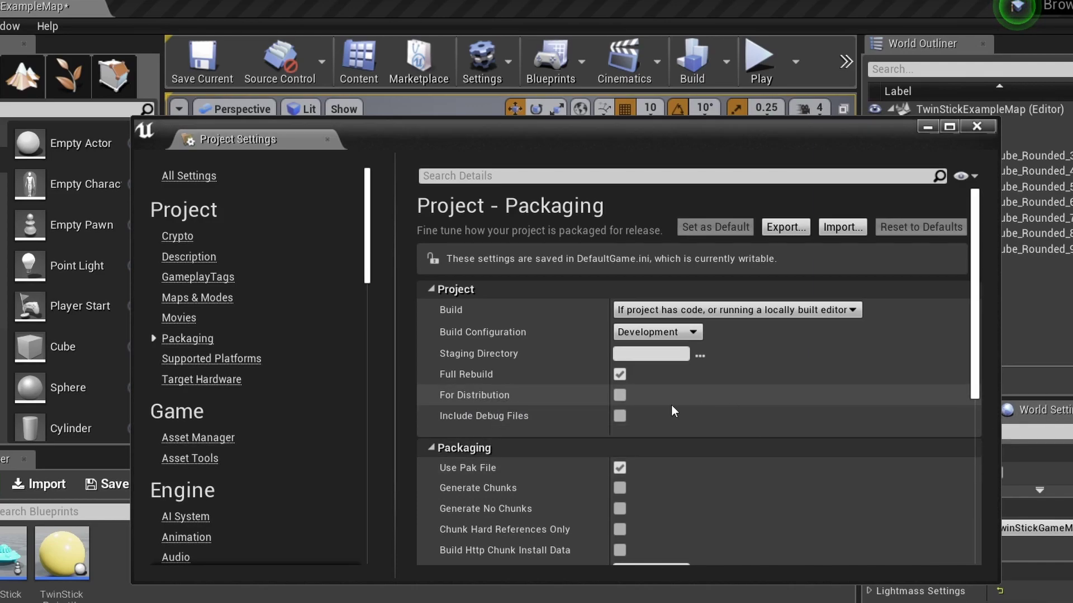
pyautogui.click(620, 395)
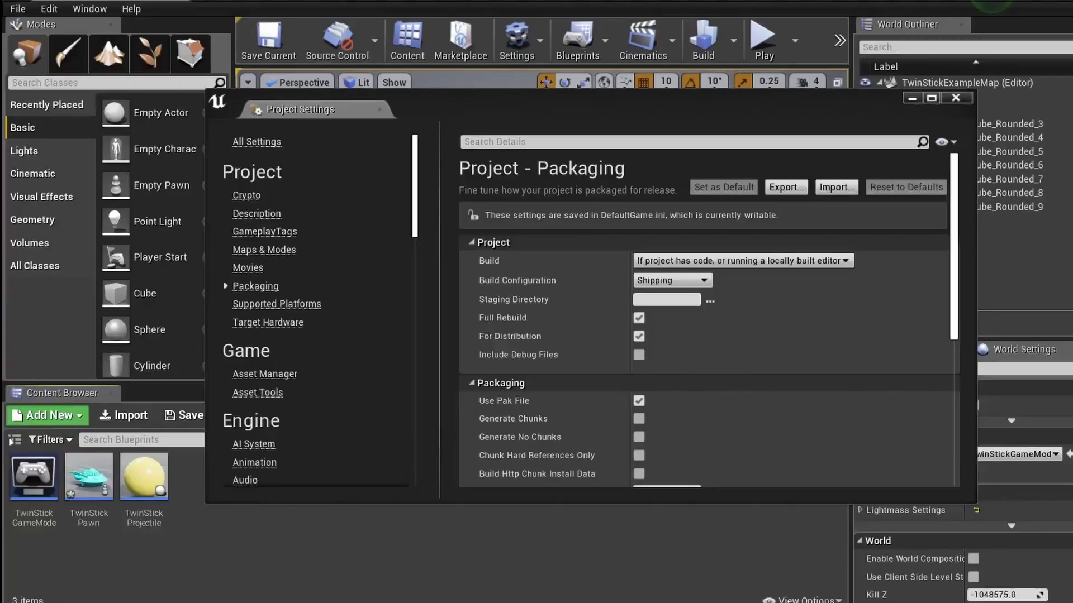
pyautogui.click(955, 98)
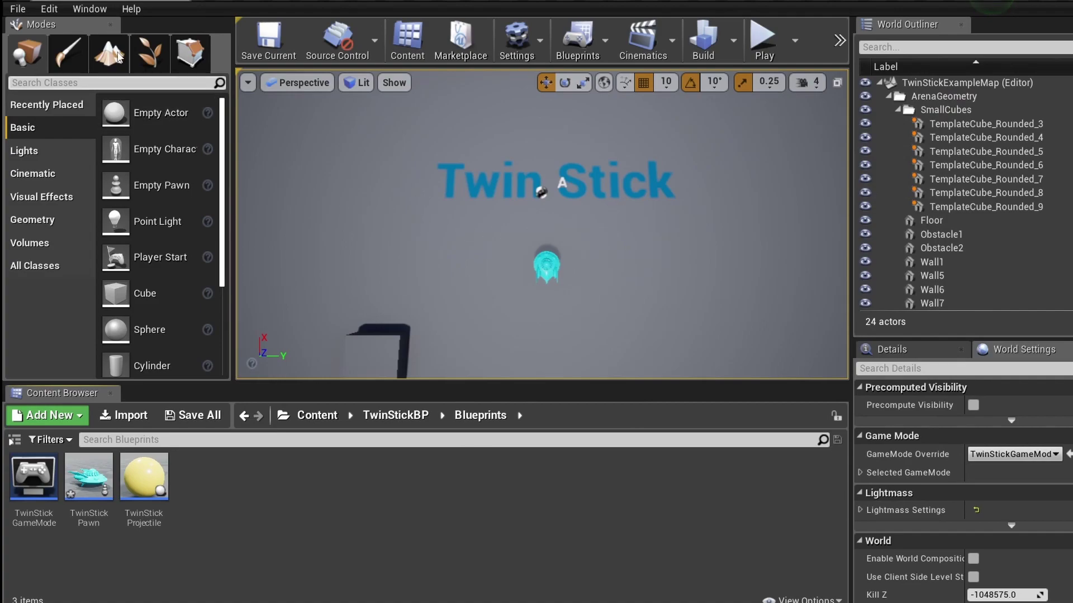
# - Package the project for HTML5, outputting to a newly created Builds folder
pyautogui.click(19, 9)
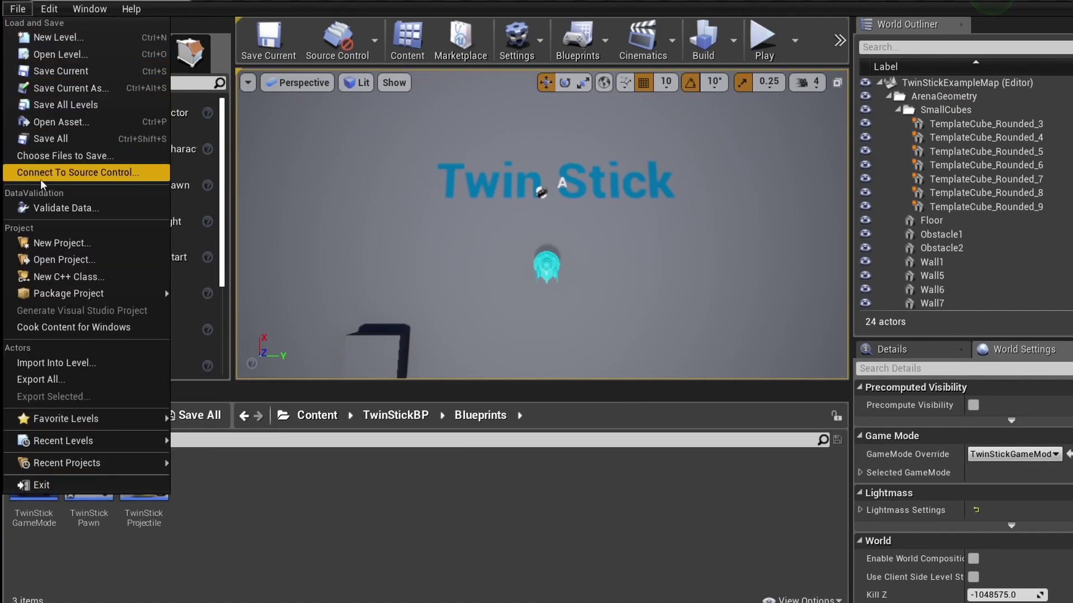
pyautogui.moveTo(68, 294)
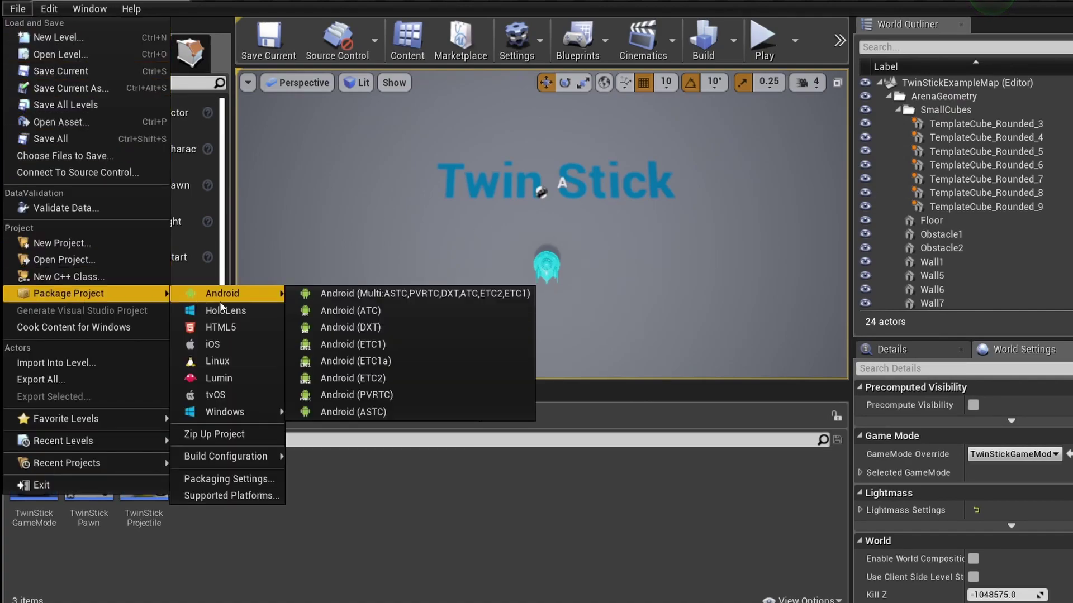
pyautogui.click(239, 328)
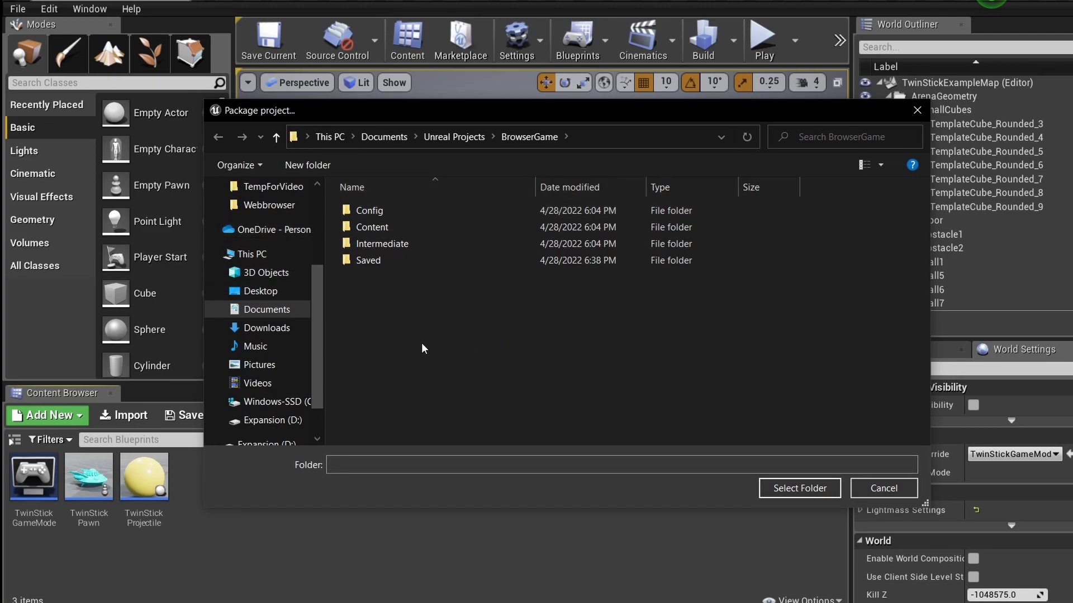
pyautogui.click(307, 165)
pyautogui.write('Builds')
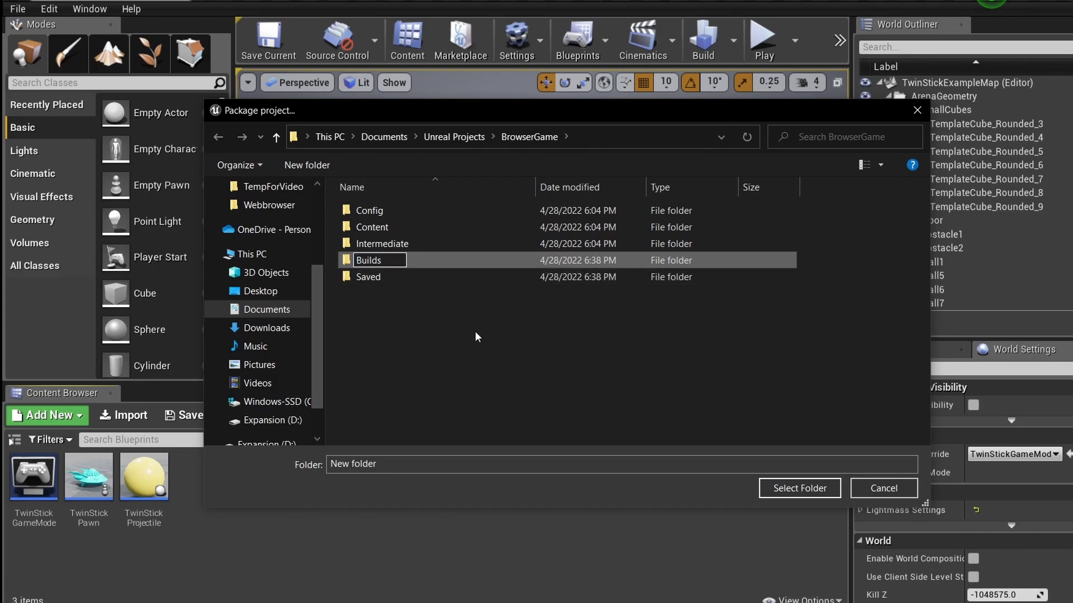
pyautogui.press('Return')
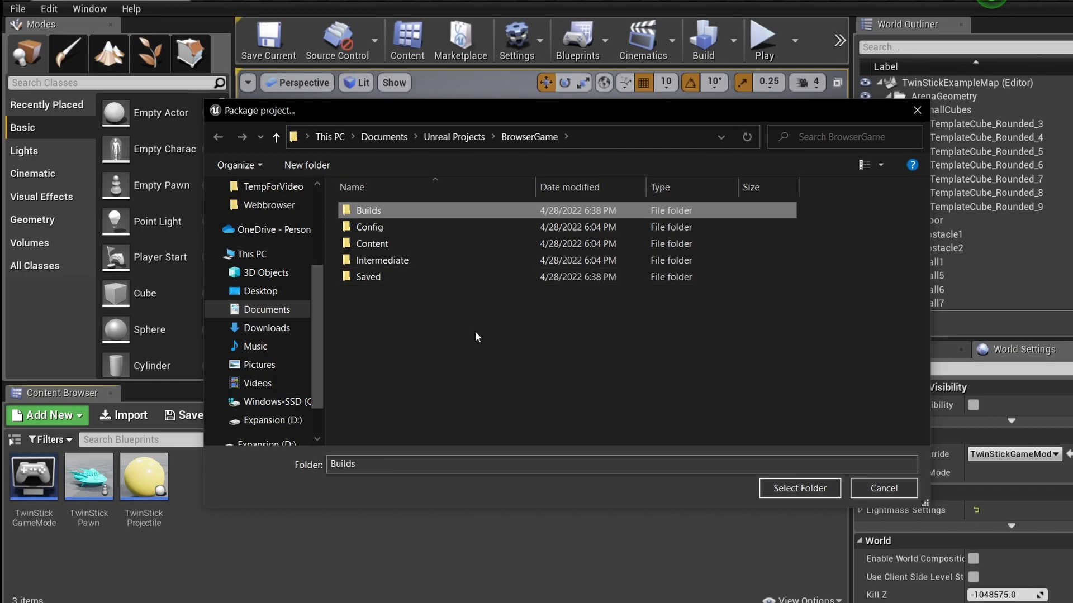
pyautogui.click(789, 490)
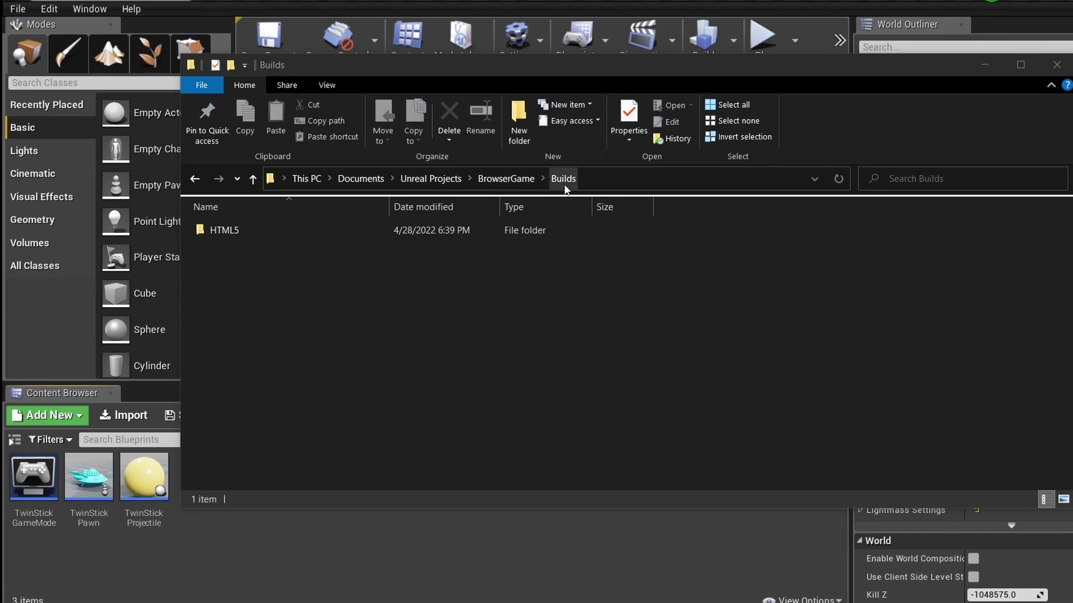
# - Open the HTML5 folder and run HTML5LaunchHelper.exe to serve the build locally
pyautogui.doubleClick(223, 235)
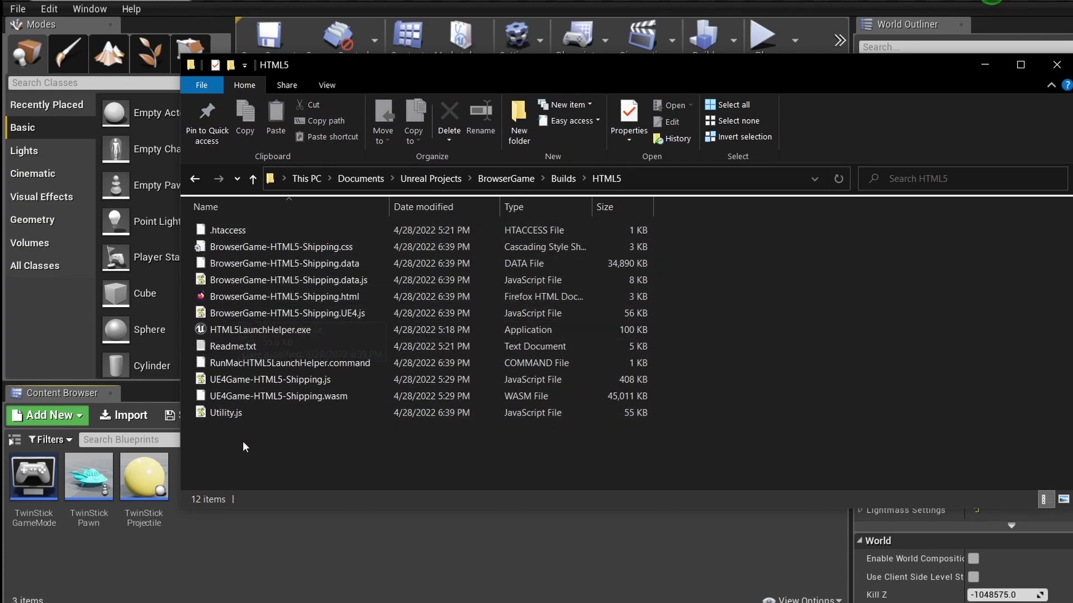
pyautogui.moveTo(614, 64); pyautogui.dragTo(557, 55)
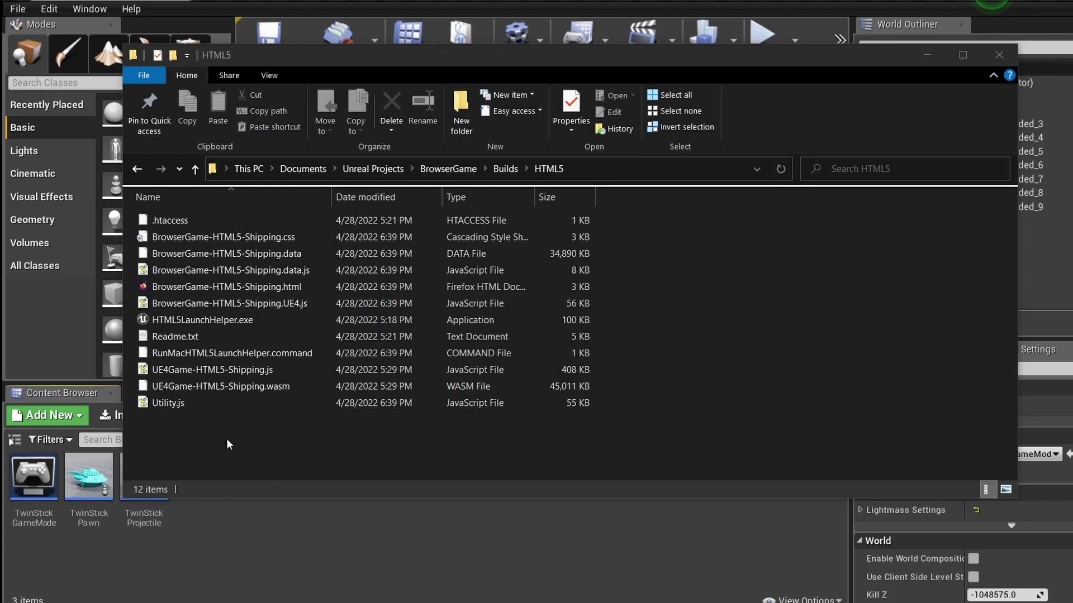
pyautogui.click(202, 320)
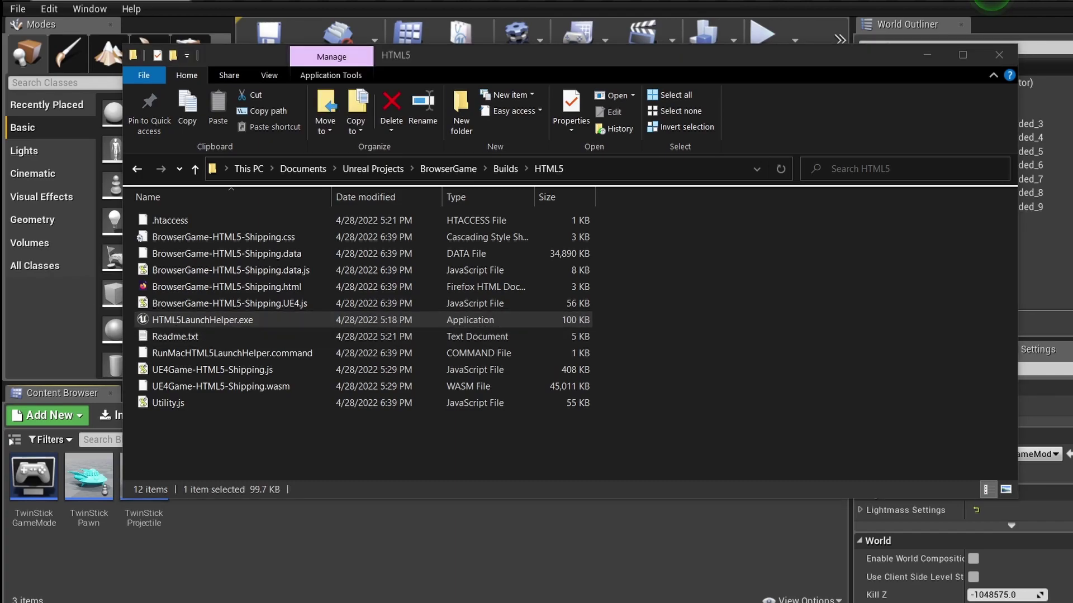
pyautogui.press('Return')
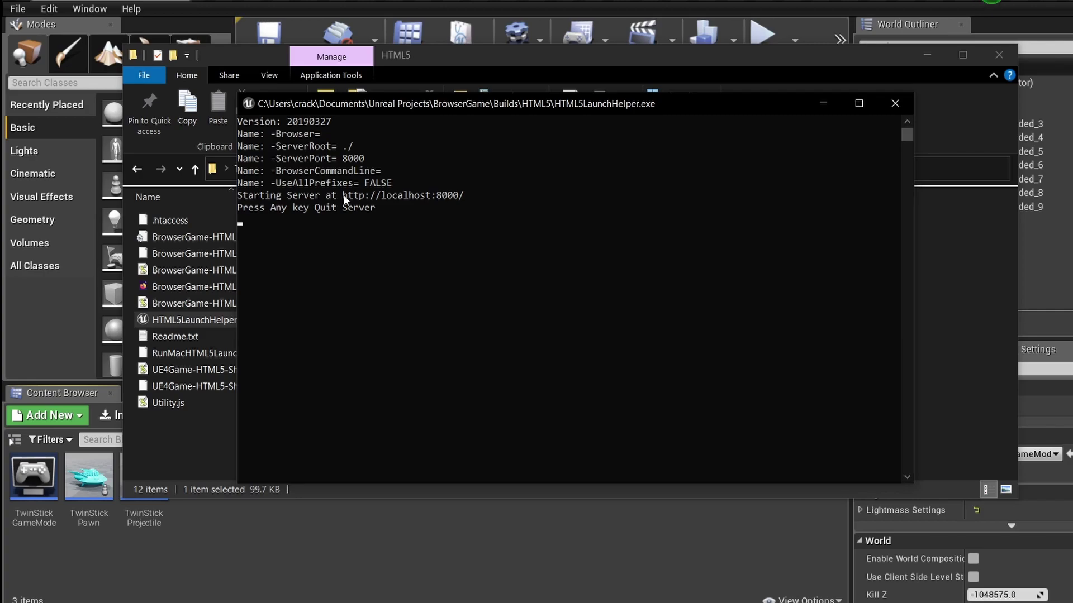
pyautogui.moveTo(343, 194); pyautogui.dragTo(371, 194)
pyautogui.moveTo(438, 201); pyautogui.dragTo(461, 201)
pyautogui.hotkey('ctrl', 'c')
pyautogui.click(210, 602)
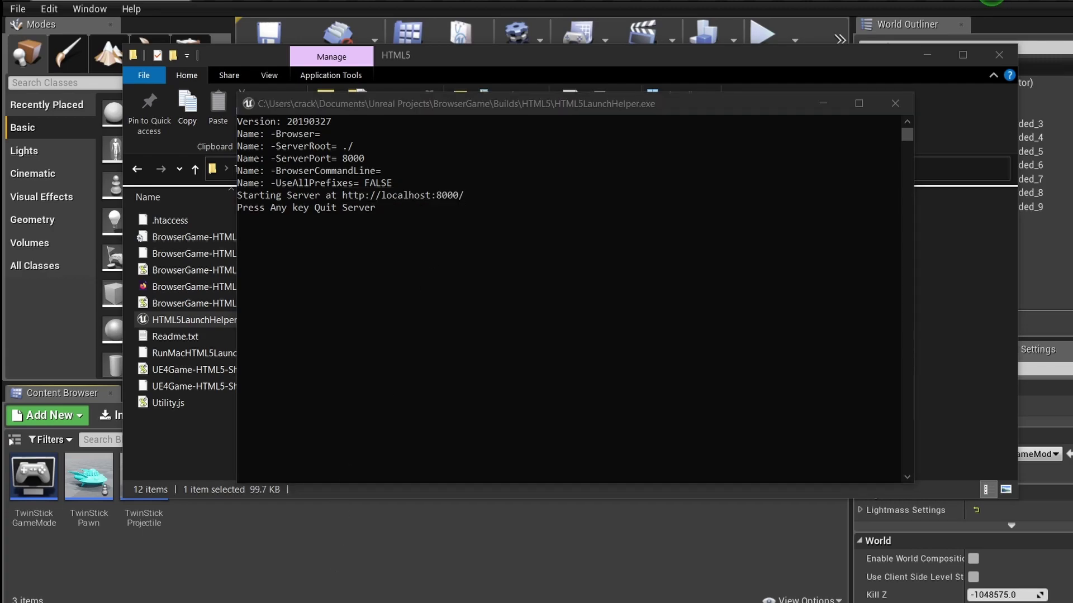
pyautogui.click(307, 576)
pyautogui.hotkey('ctrl', 'l')
pyautogui.hotkey('ctrl', 'v')
pyautogui.press('Return')
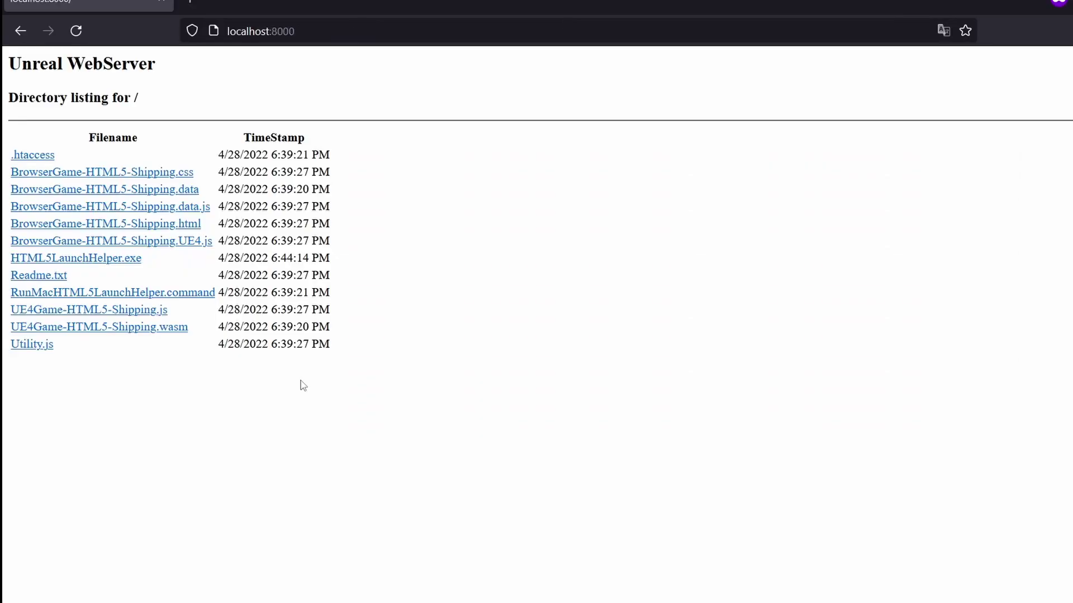
# - Open BrowserGame-HTML5-Shipping.html and fly the ship around the arena with W, A, S, D
pyautogui.click(167, 225)
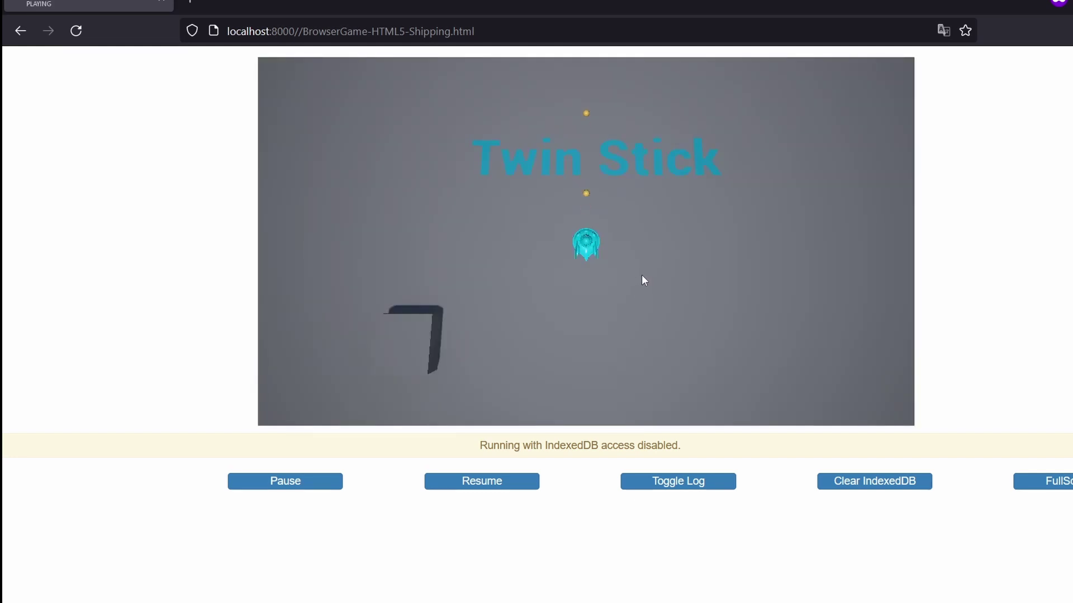
pyautogui.click(643, 280)
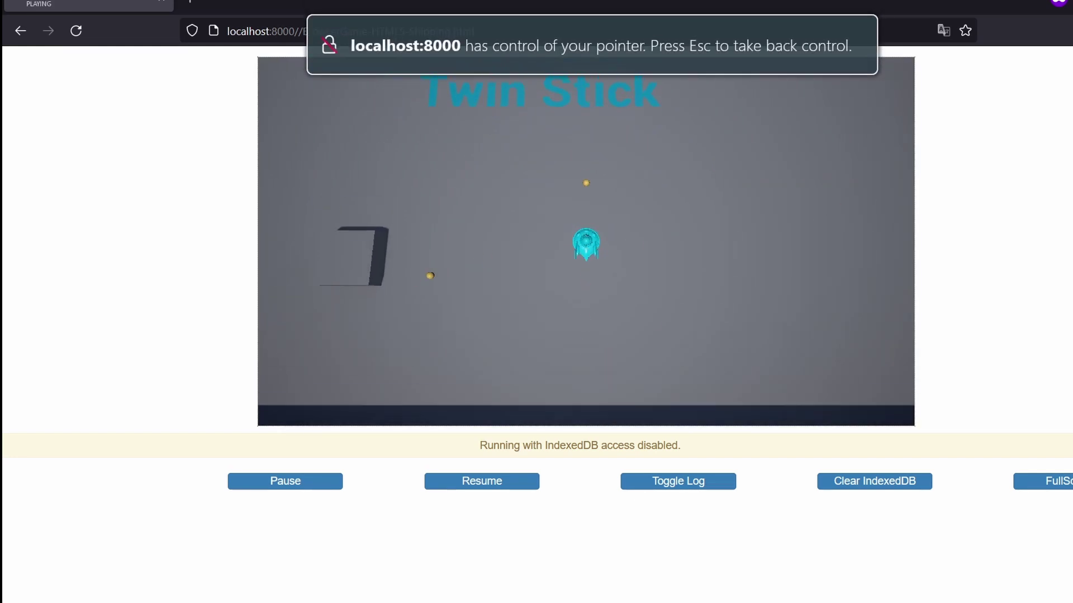
pyautogui.press('w')
pyautogui.hotkey('s', 'a')
pyautogui.hotkey('w', 'd')
pyautogui.hotkey('s', 'a')
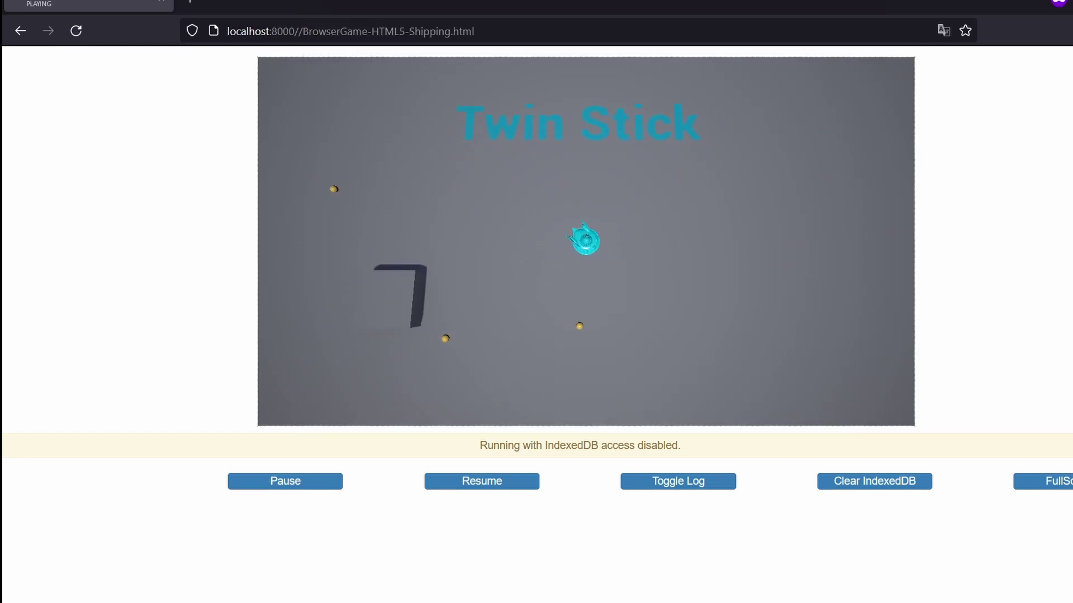
pyautogui.hotkey('w', 'd')
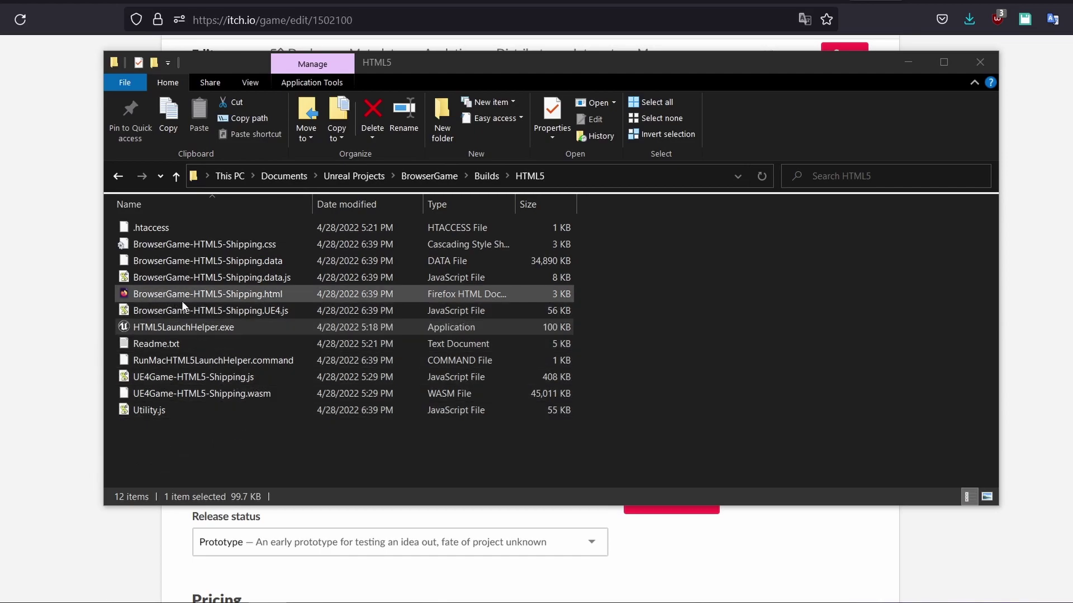
# - Change the file name BrowserGame-HTML5-Shipping.html to index.html
pyautogui.click(261, 297)
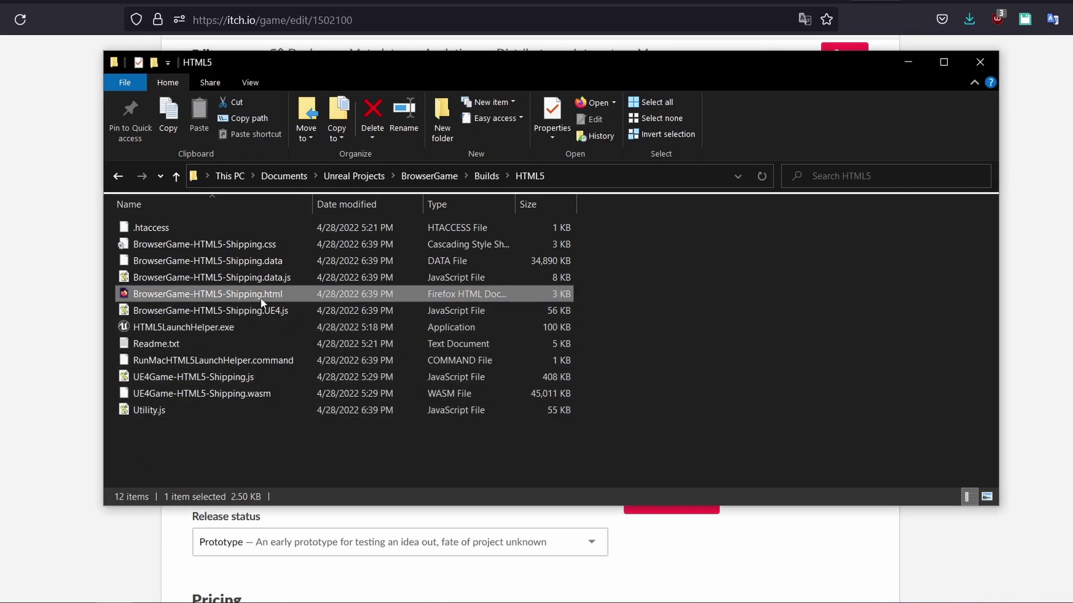
pyautogui.rightClick(258, 299)
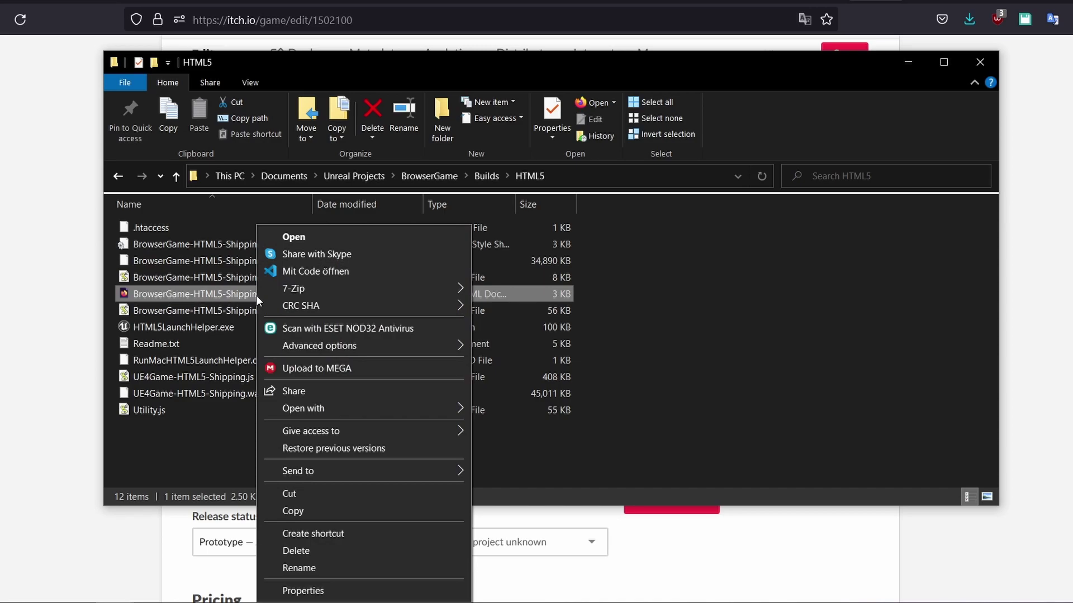
pyautogui.press('Escape')
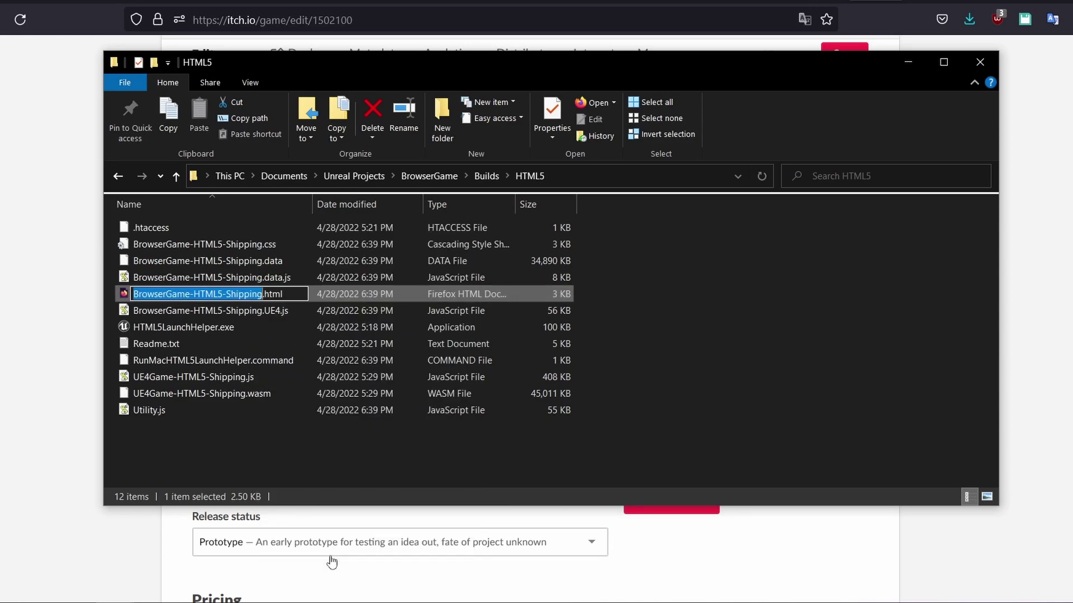
pyautogui.write('index')
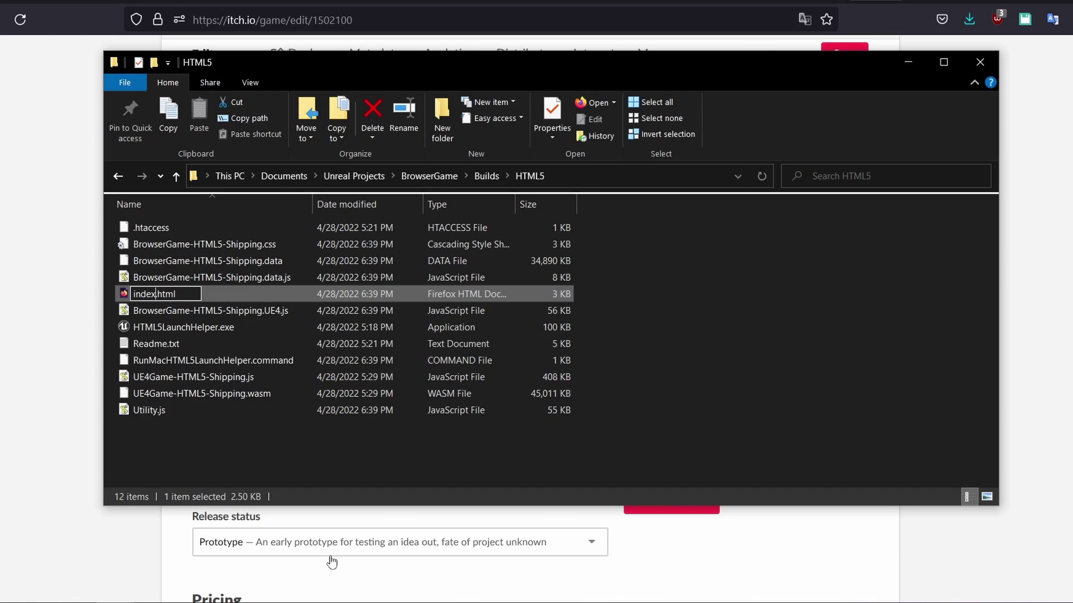
pyautogui.press('Return')
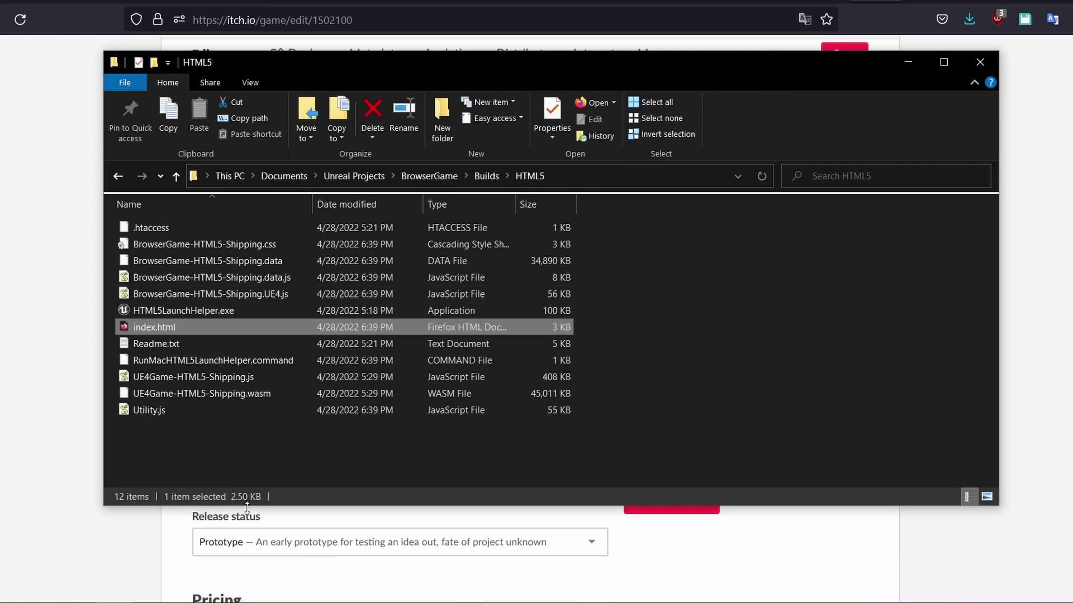
pyautogui.click(274, 439)
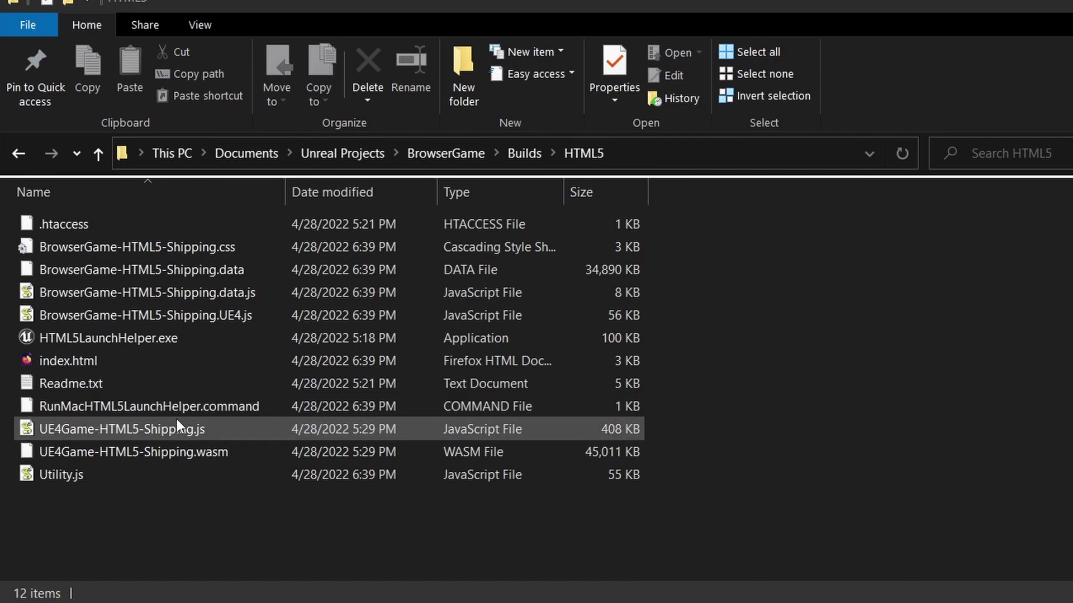
# - Select all HTML5 build files, from .htaccess through Utility.js, and bring up their 7-Zip submenu
pyautogui.click(92, 224)
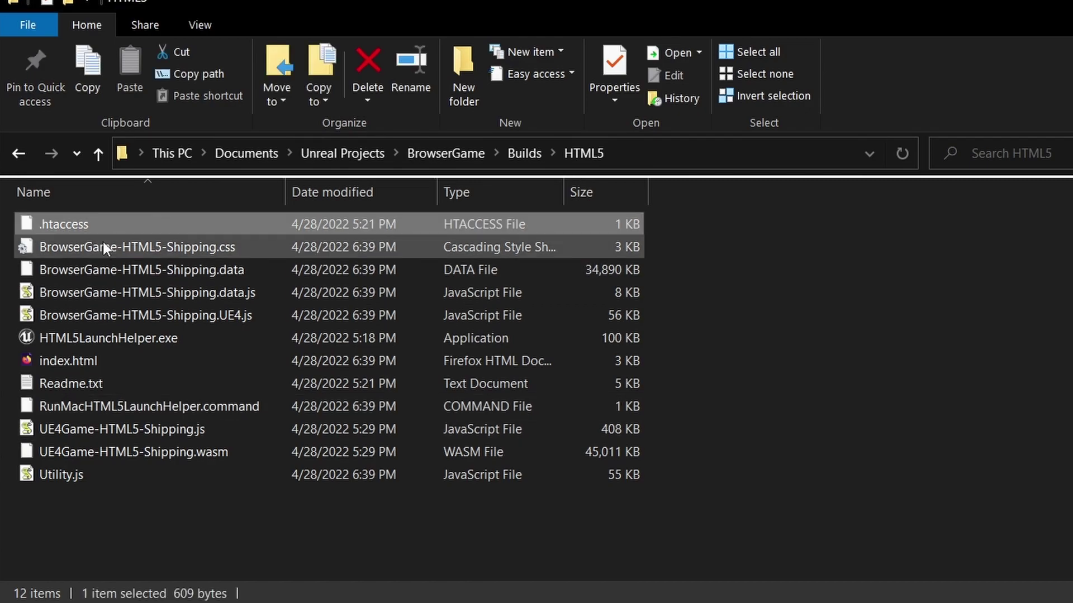
pyautogui.keyDown('ctrl'); pyautogui.click(124, 247); pyautogui.keyUp('ctrl')
pyautogui.keyDown('ctrl'); pyautogui.click(128, 273); pyautogui.keyUp('ctrl')
pyautogui.keyDown('ctrl'); pyautogui.click(128, 292); pyautogui.keyUp('ctrl')
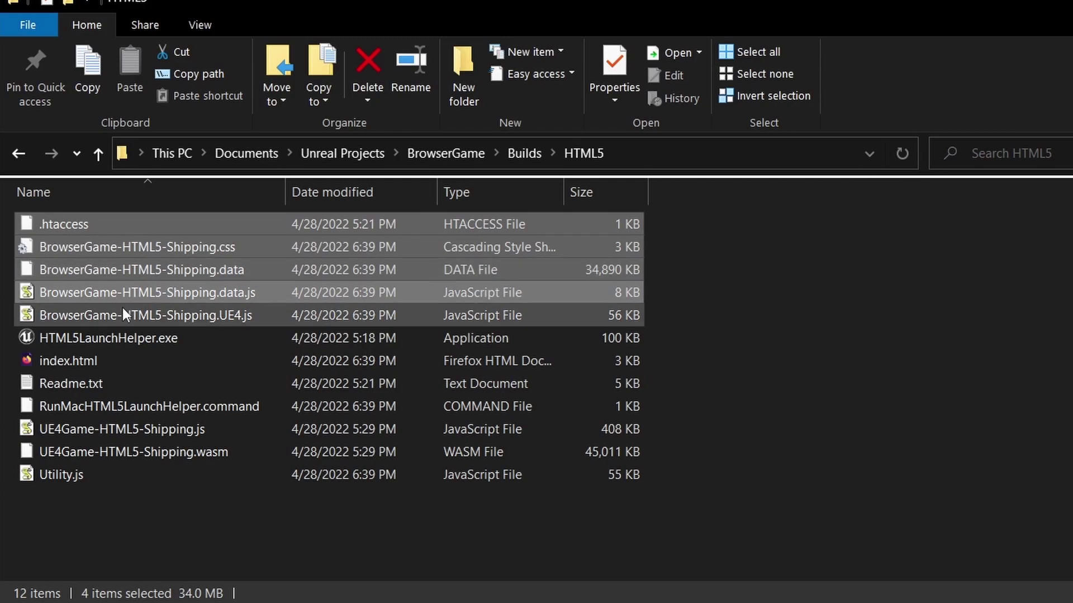
pyautogui.keyDown('ctrl'); pyautogui.click(123, 314); pyautogui.keyUp('ctrl')
pyautogui.keyDown('ctrl'); pyautogui.keyDown('shift'); pyautogui.click(94, 357); pyautogui.keyUp('shift'); pyautogui.keyUp('ctrl')
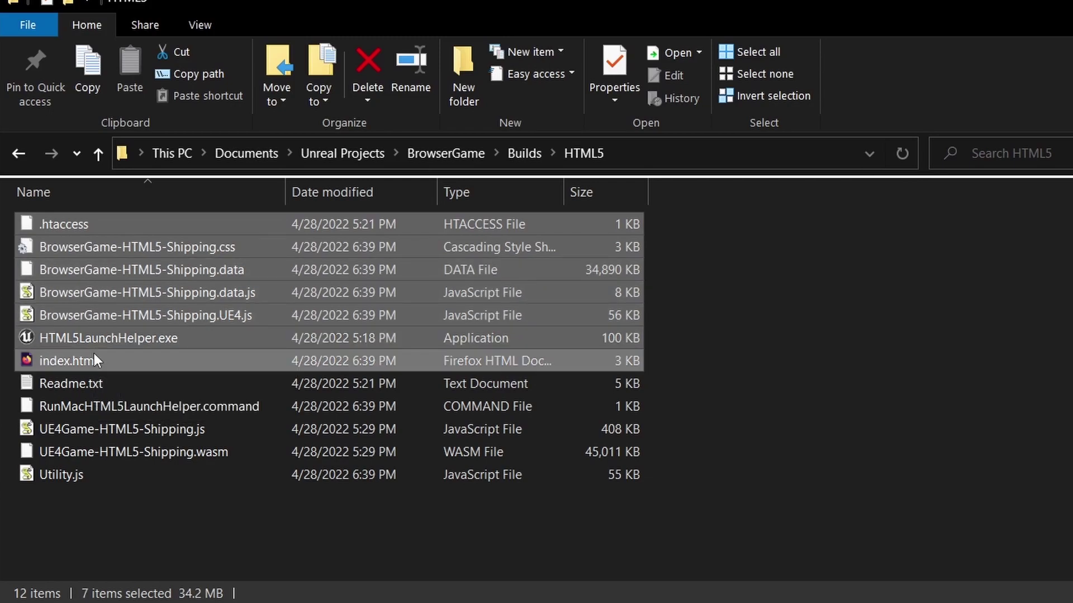
pyautogui.keyDown('ctrl'); pyautogui.click(86, 427); pyautogui.keyUp('ctrl')
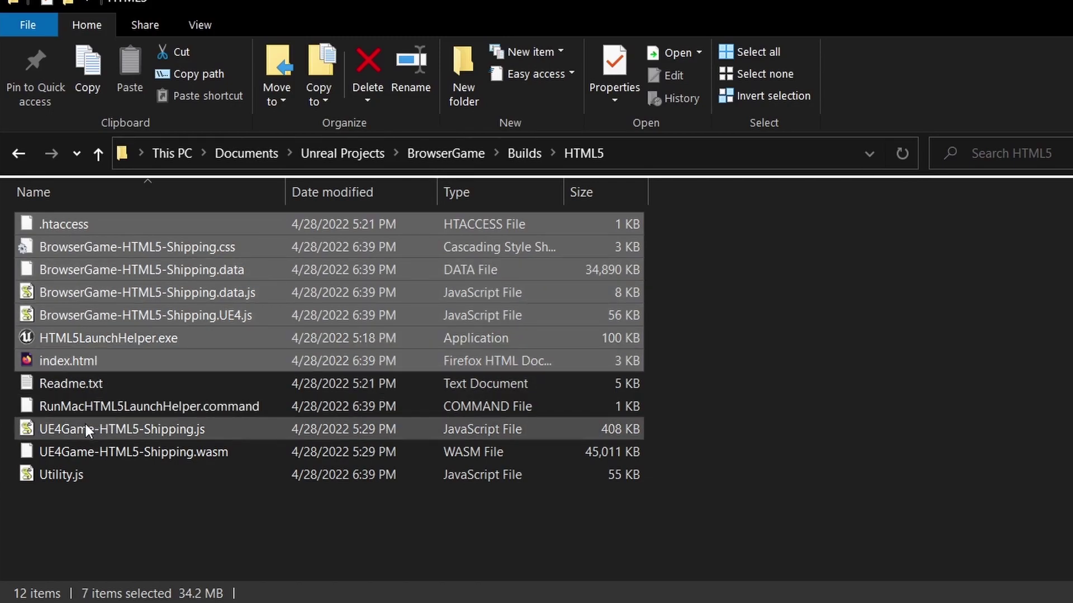
pyautogui.keyDown('ctrl'); pyautogui.click(69, 477); pyautogui.keyUp('ctrl')
pyautogui.rightClick(139, 252)
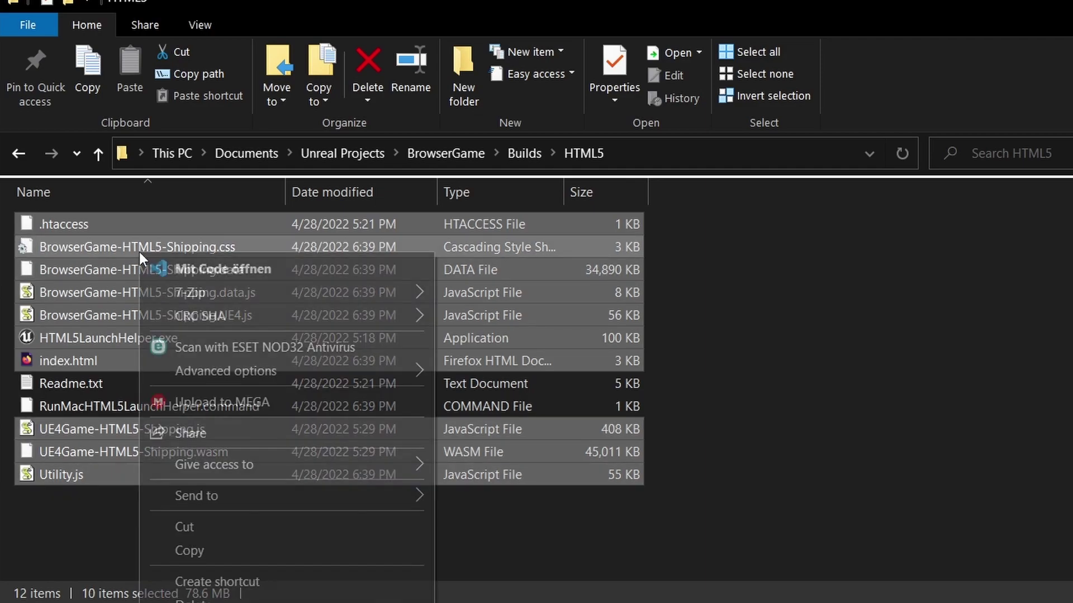
pyautogui.moveTo(233, 289)
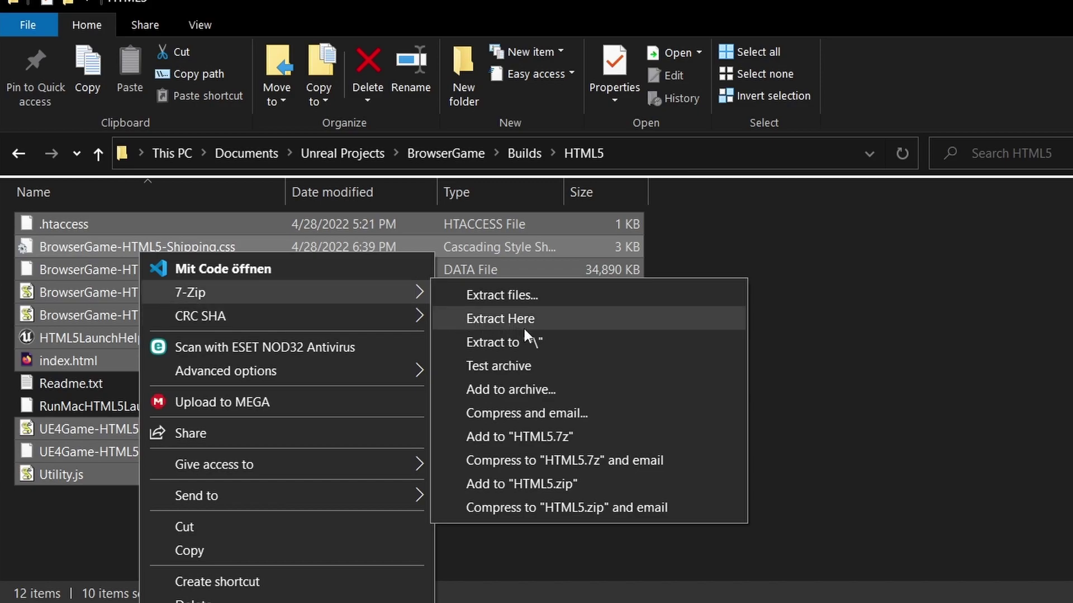
# - Pack the build files into HTML5.zip and check the Kind of project setting on itch.io
pyautogui.click(527, 487)
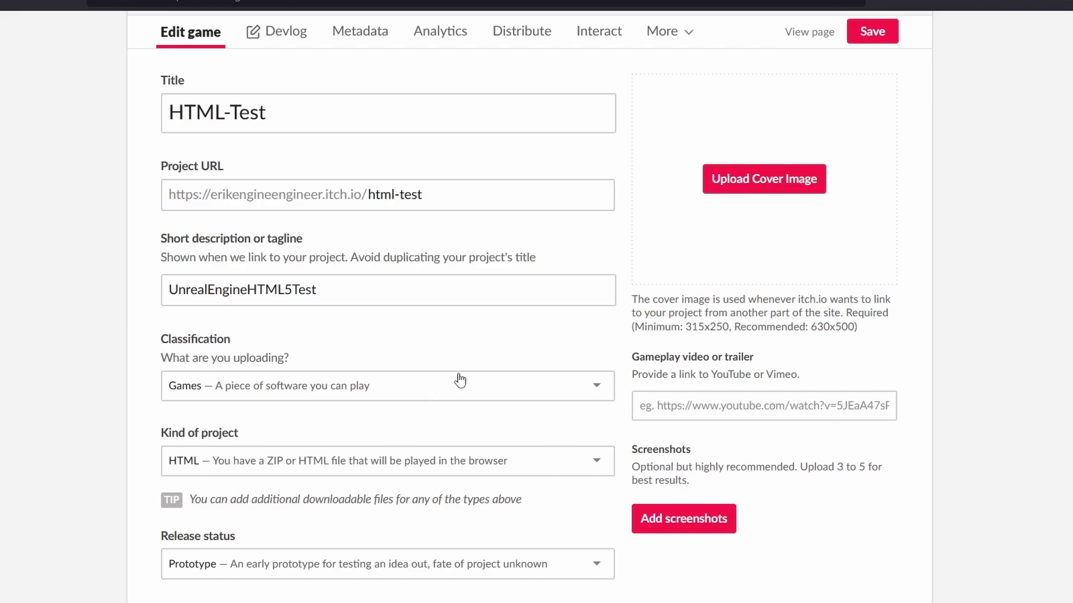
pyautogui.moveTo(162, 433); pyautogui.dragTo(253, 434)
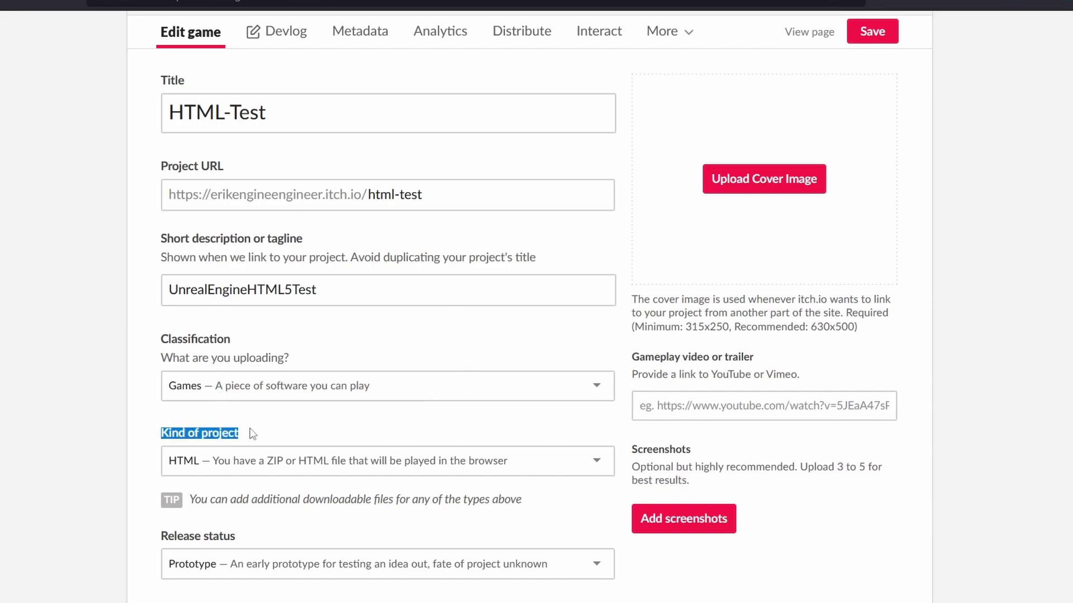
pyautogui.click(155, 468)
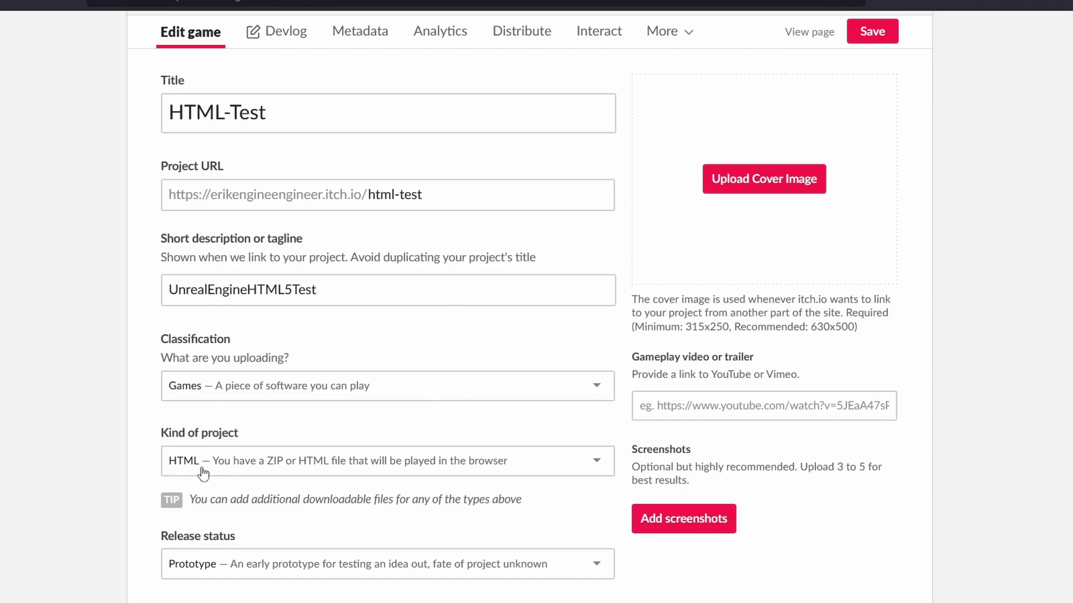
pyautogui.scroll(-5, 299, 476)
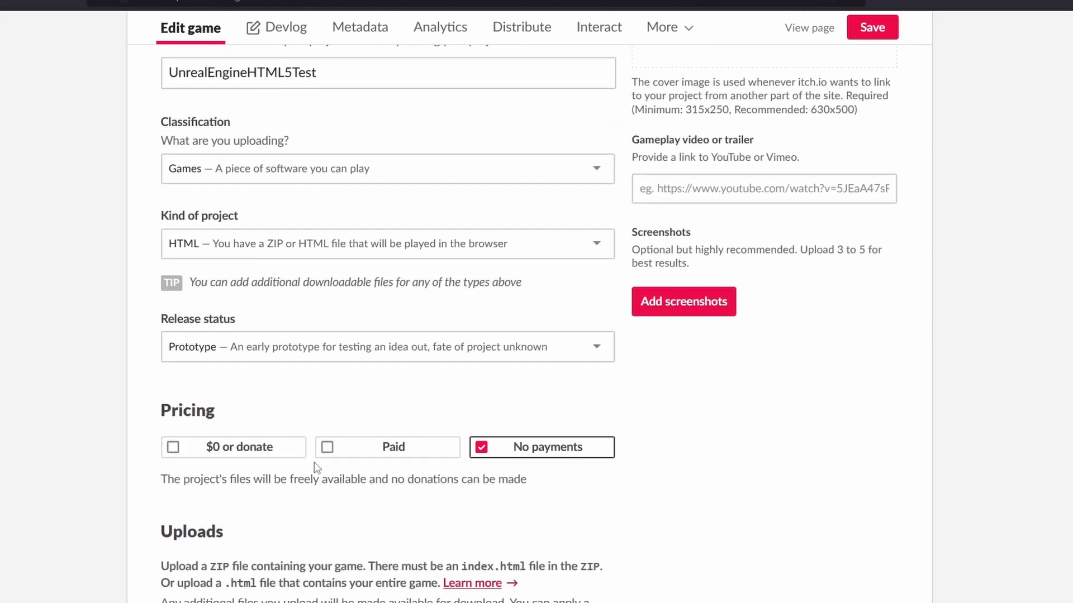
pyautogui.scroll(-3, 555, 423)
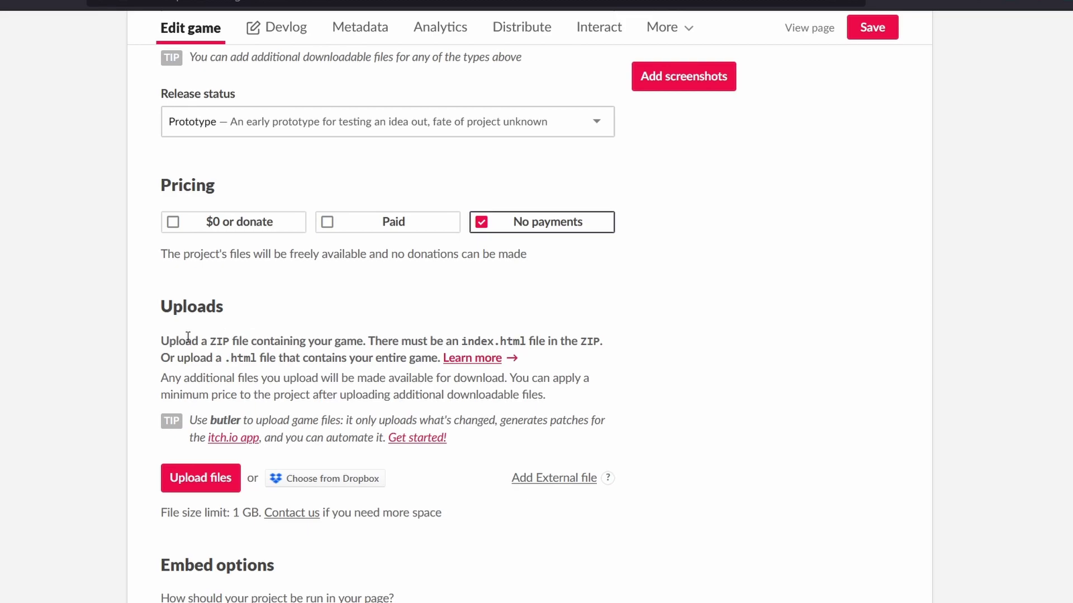
# - Review the Uploads requirement: a ZIP file containing index.html
pyautogui.moveTo(179, 341); pyautogui.dragTo(257, 341)
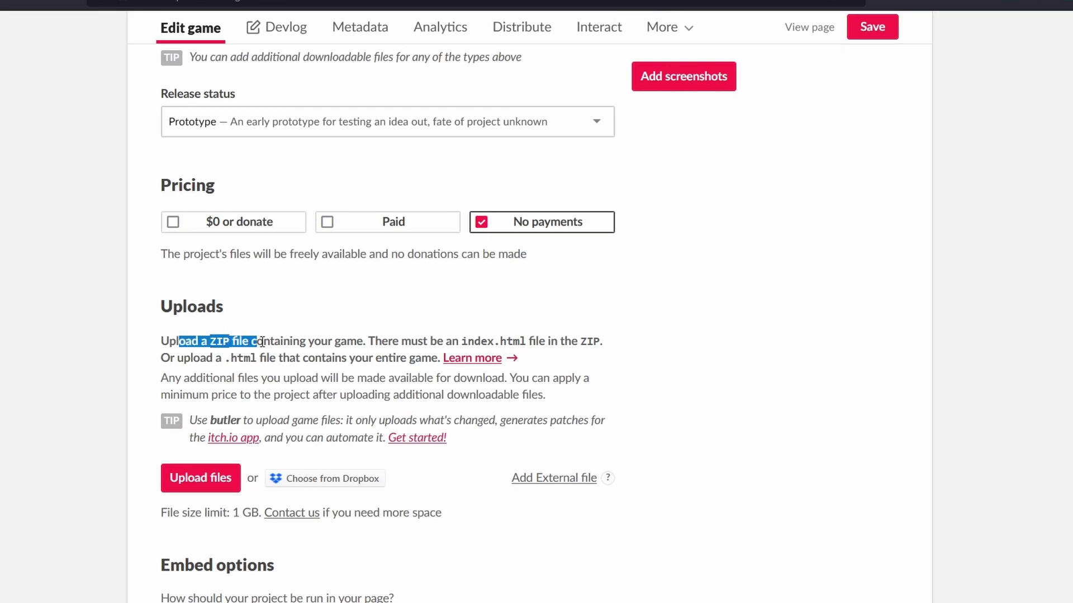
pyautogui.click(319, 353)
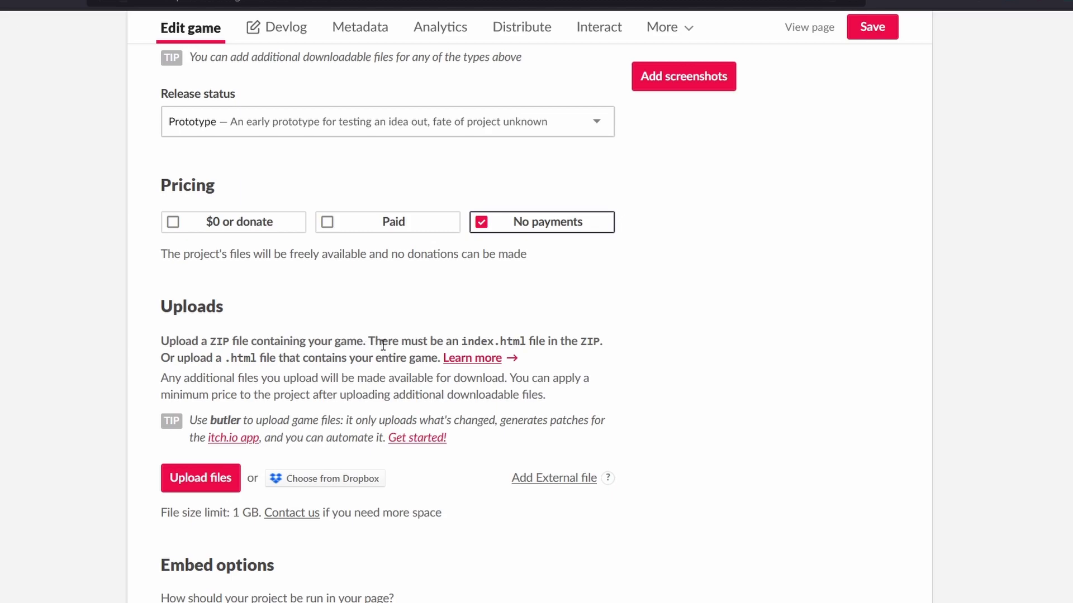
pyautogui.moveTo(374, 341); pyautogui.dragTo(500, 342)
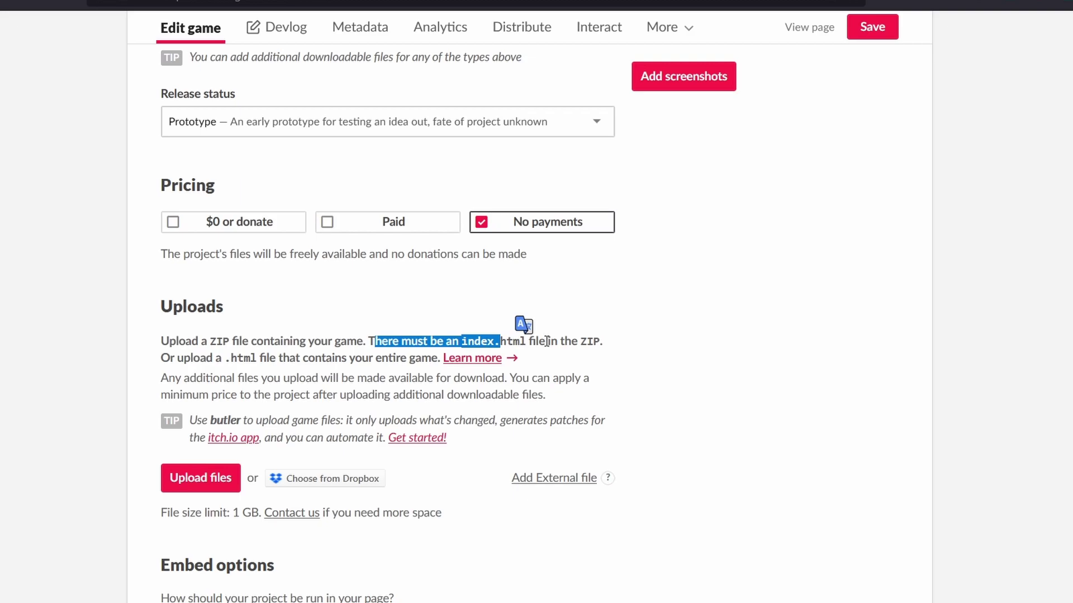
pyautogui.click(547, 342)
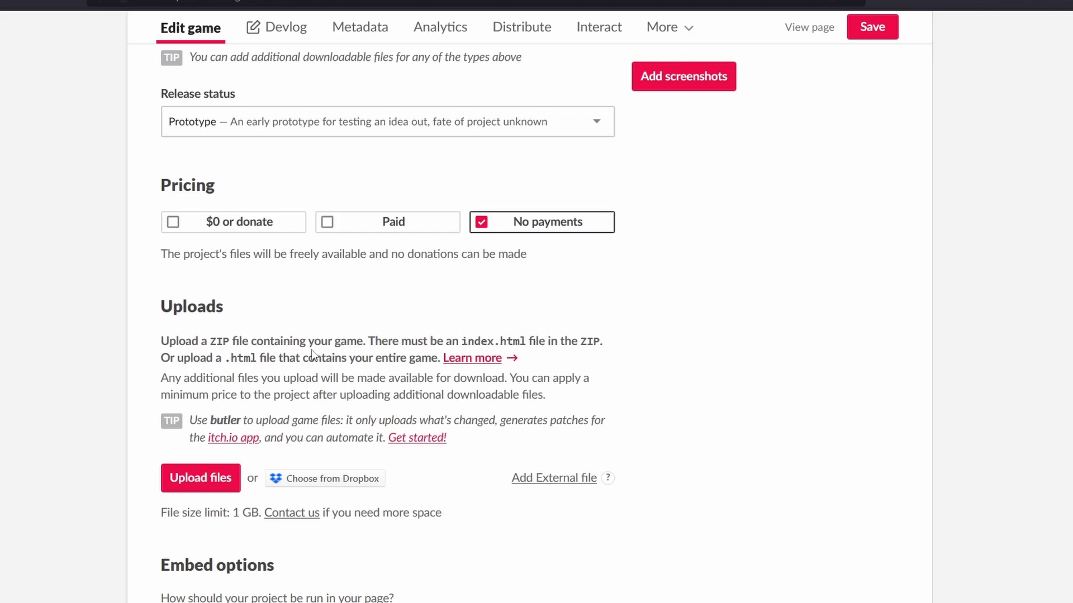
pyautogui.scroll(-2, 312, 355)
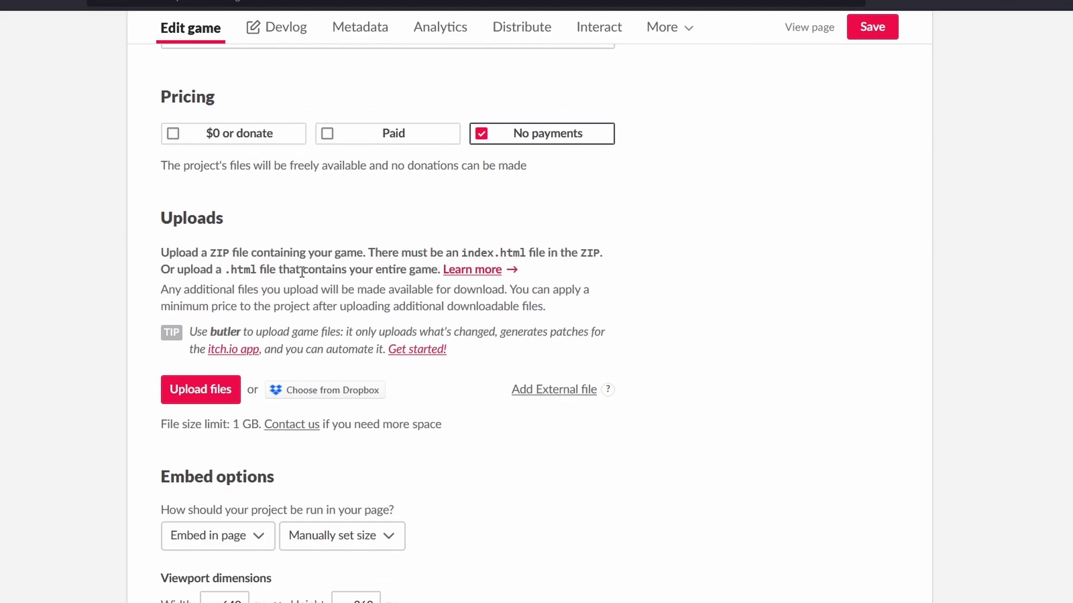
# - Upload HTML5.zip from the build folder as the game's file
pyautogui.click(221, 393)
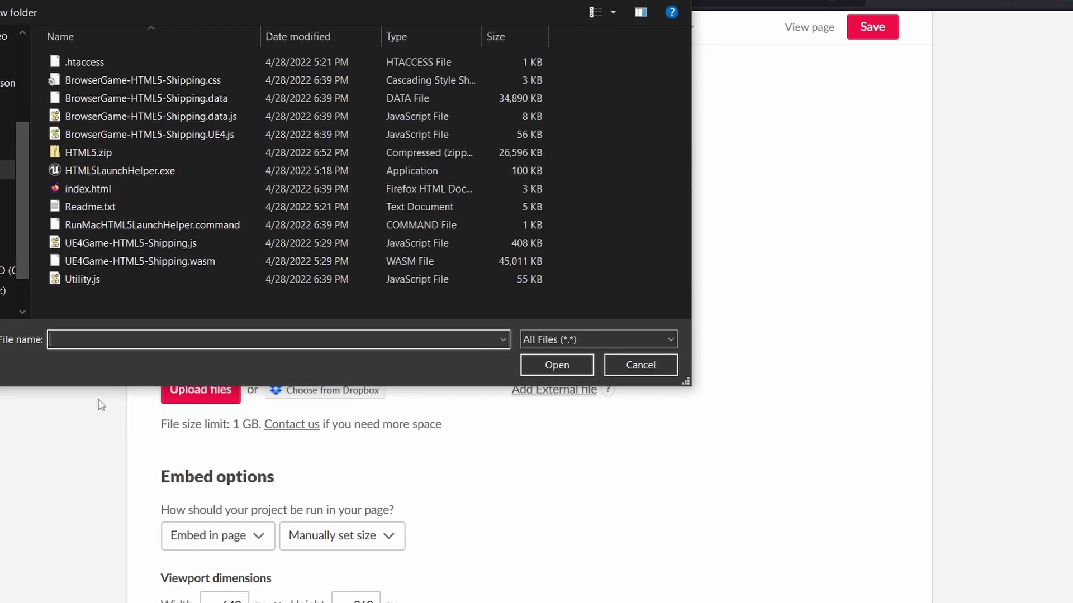
pyautogui.click(89, 153)
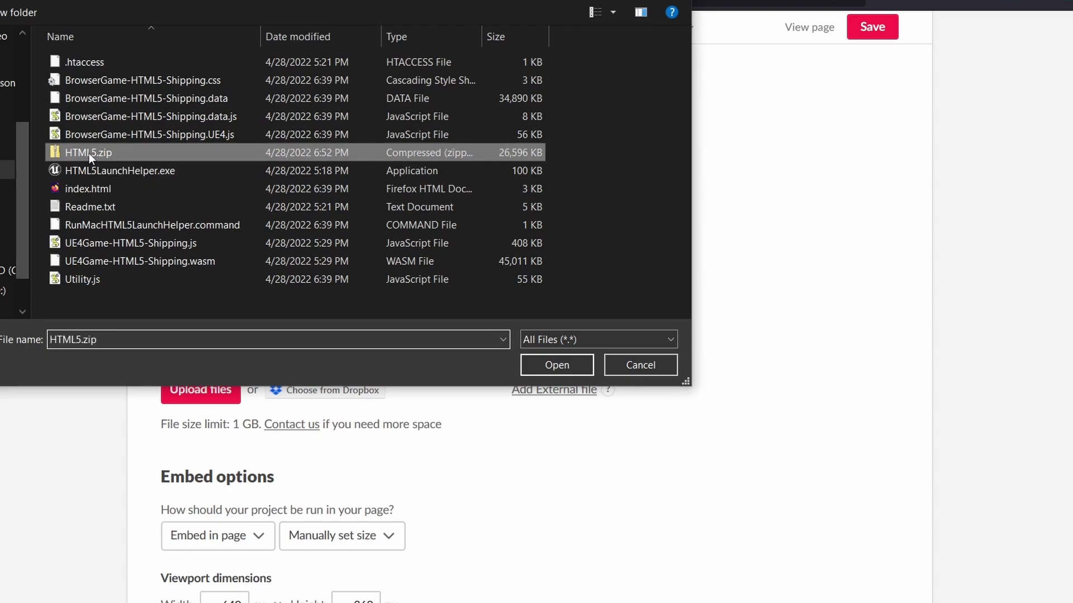
pyautogui.click(557, 369)
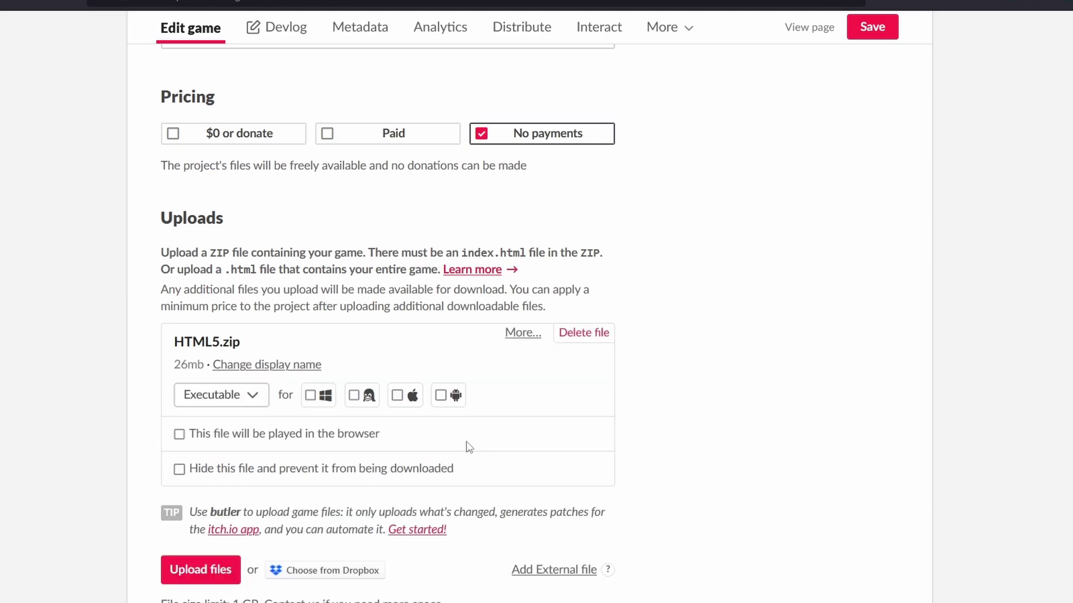
# - Mark HTML5.zip to be played in the browser, check the embed options, and save
pyautogui.scroll(-2, 719, 427)
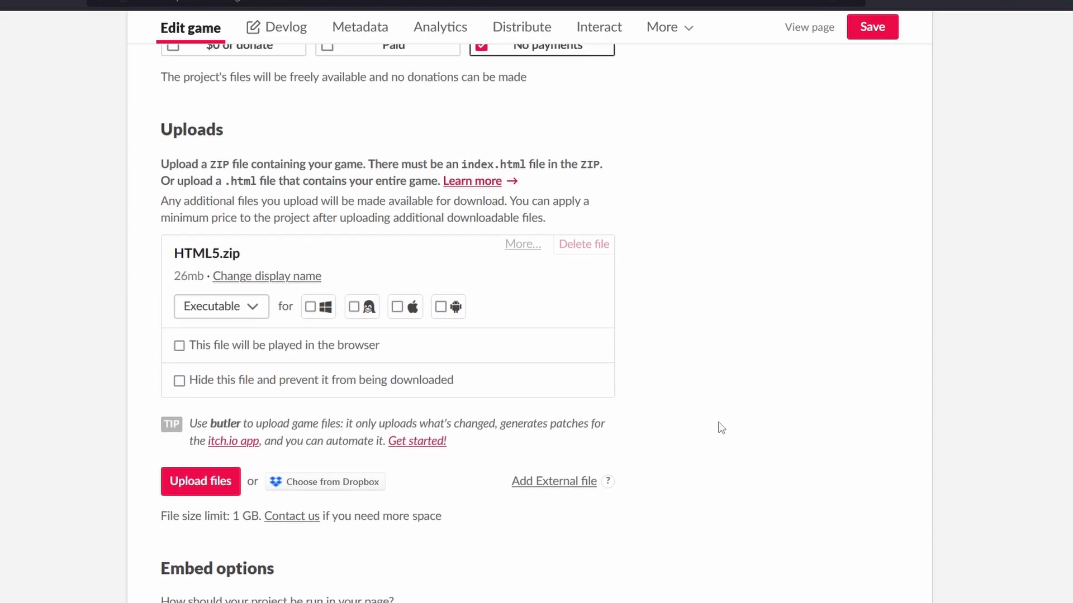
pyautogui.click(179, 346)
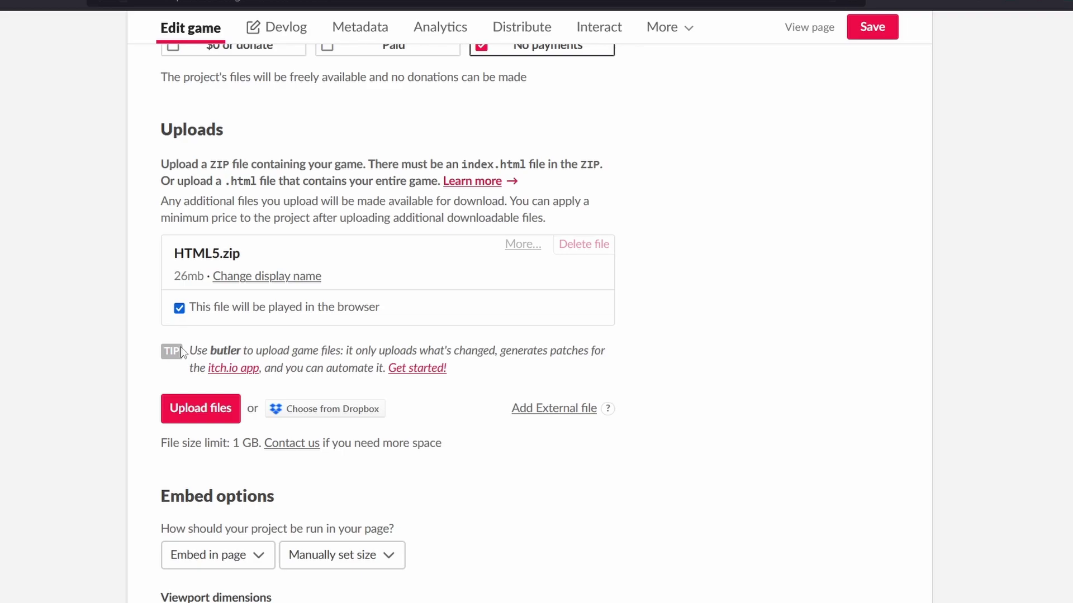
pyautogui.scroll(-4, 642, 410)
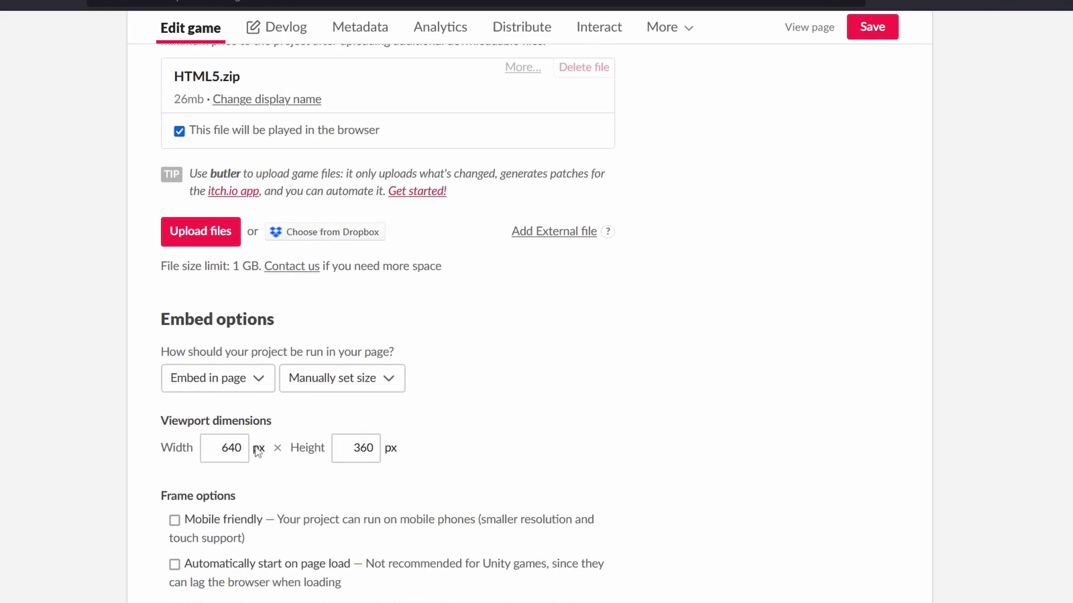
pyautogui.scroll(-2, 400, 447)
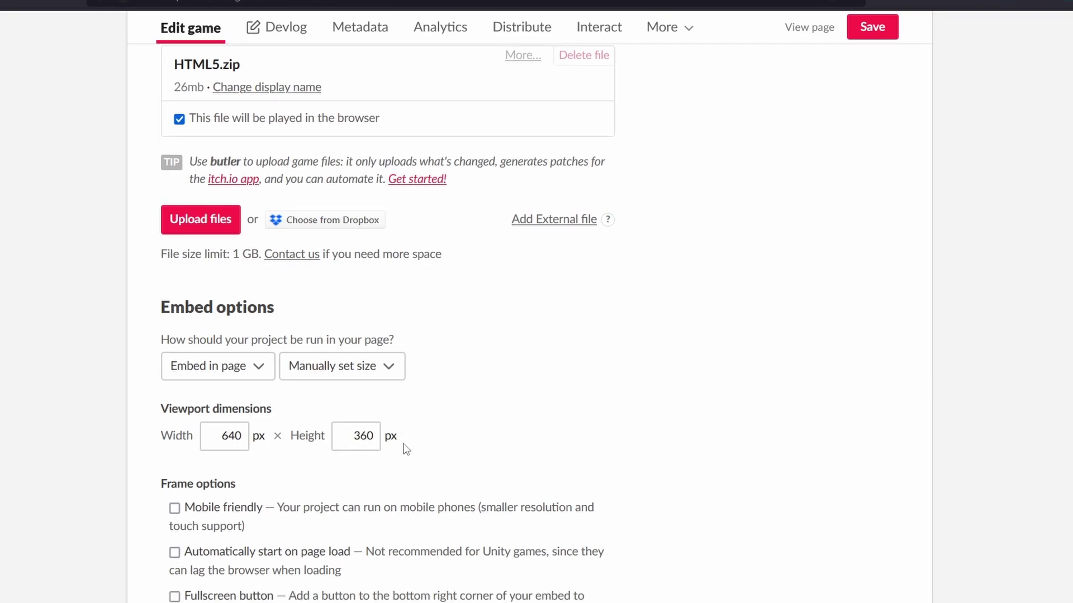
pyautogui.click(874, 29)
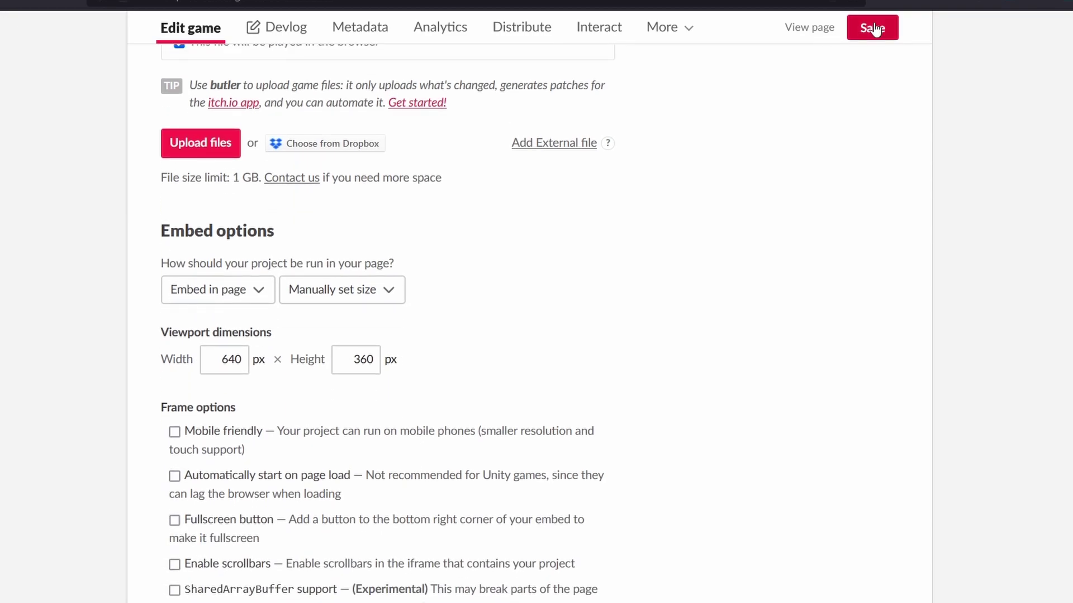
# - Open the game's public itch.io page and launch the uploaded game
pyautogui.click(808, 31)
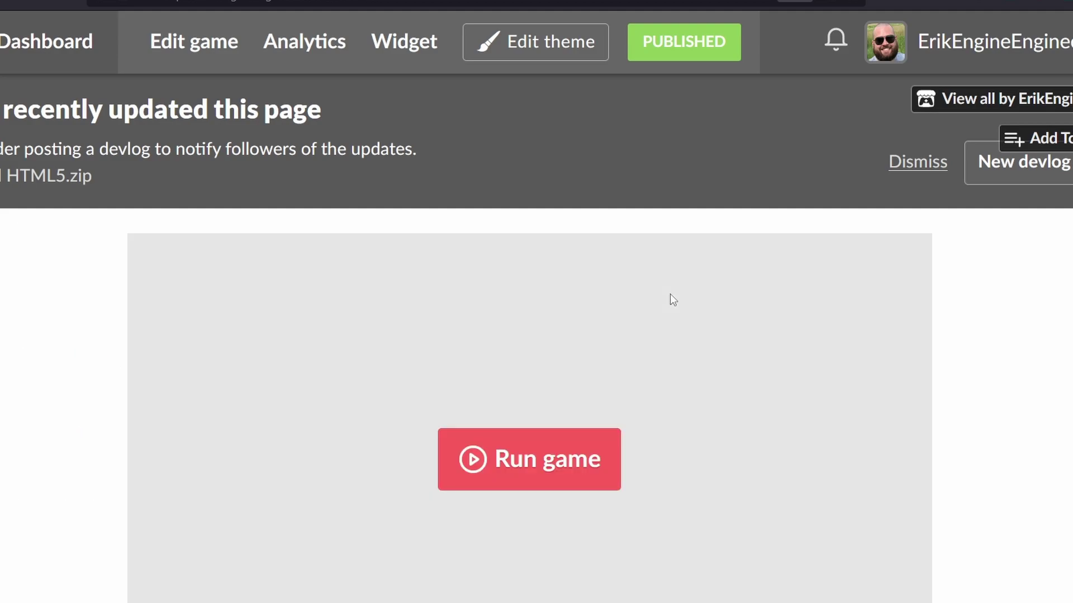
pyautogui.scroll(-2, 669, 297)
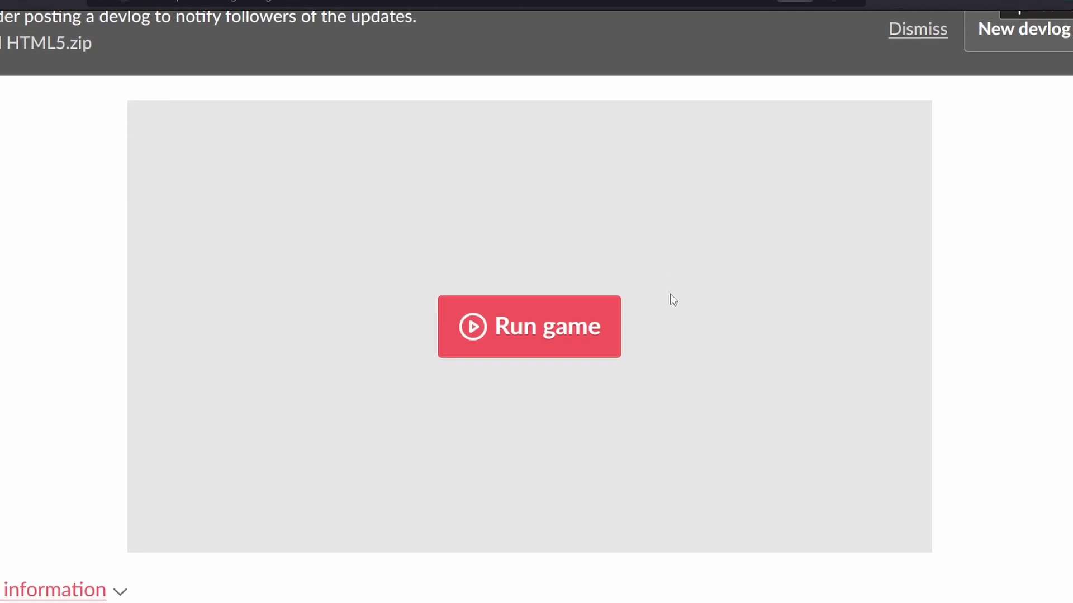
pyautogui.click(502, 337)
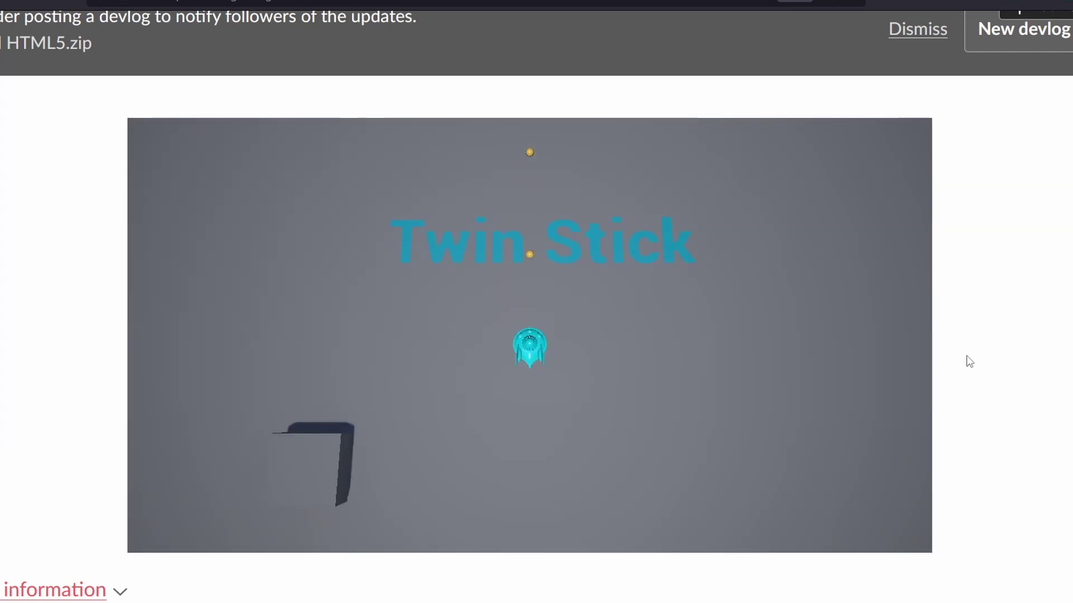
# - Play the Twin Stick game in the browser with WASD, then view the YouTube channel page
pyautogui.click(969, 362)
pyautogui.press('s')
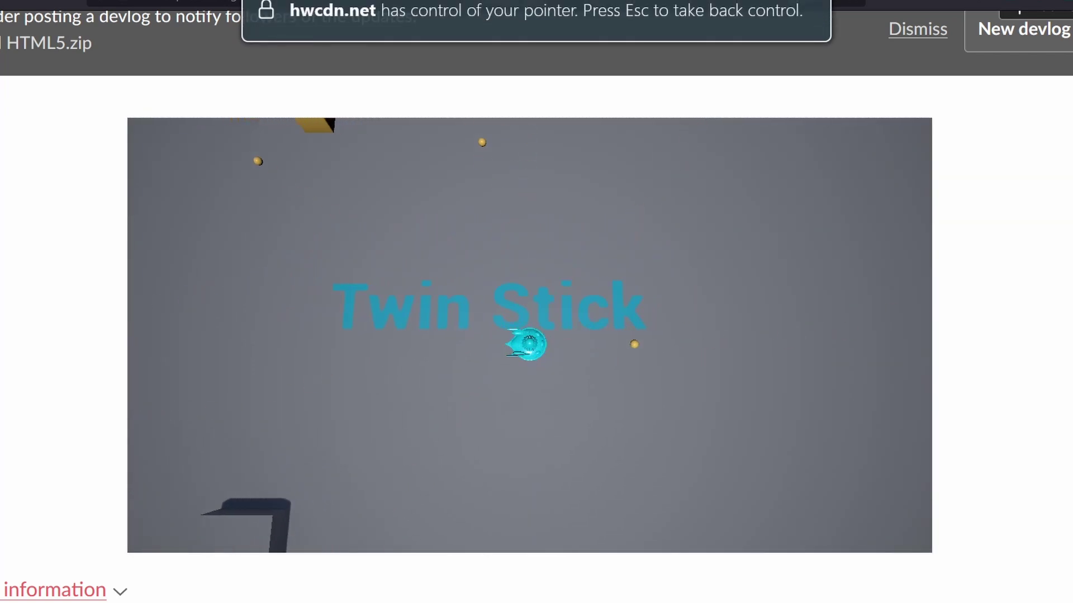
pyautogui.press('a')
pyautogui.press('d')
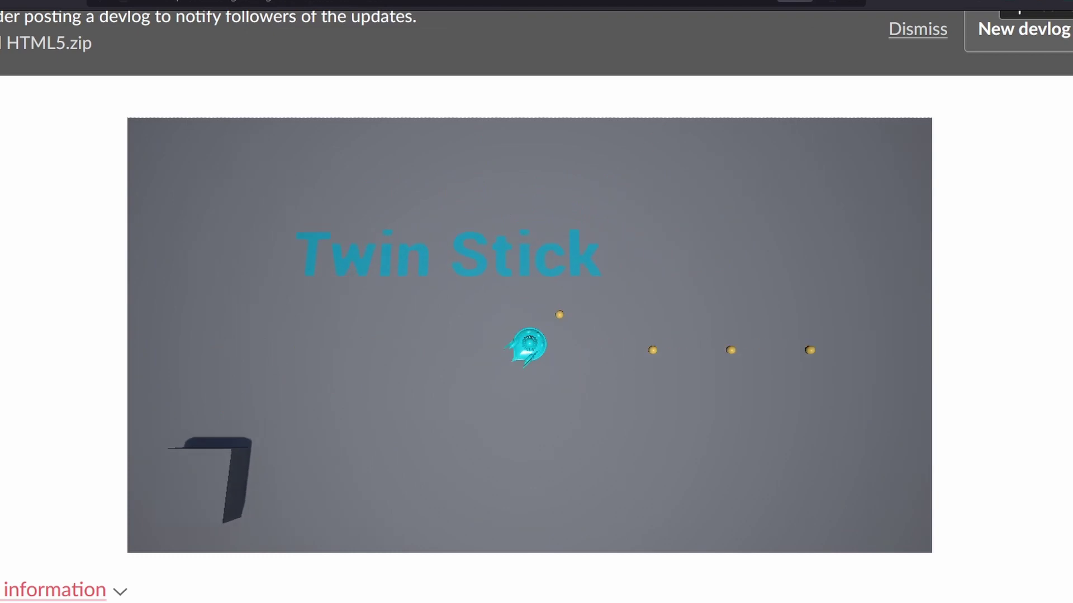
pyautogui.press('w')
pyautogui.press('w')
pyautogui.press('a')
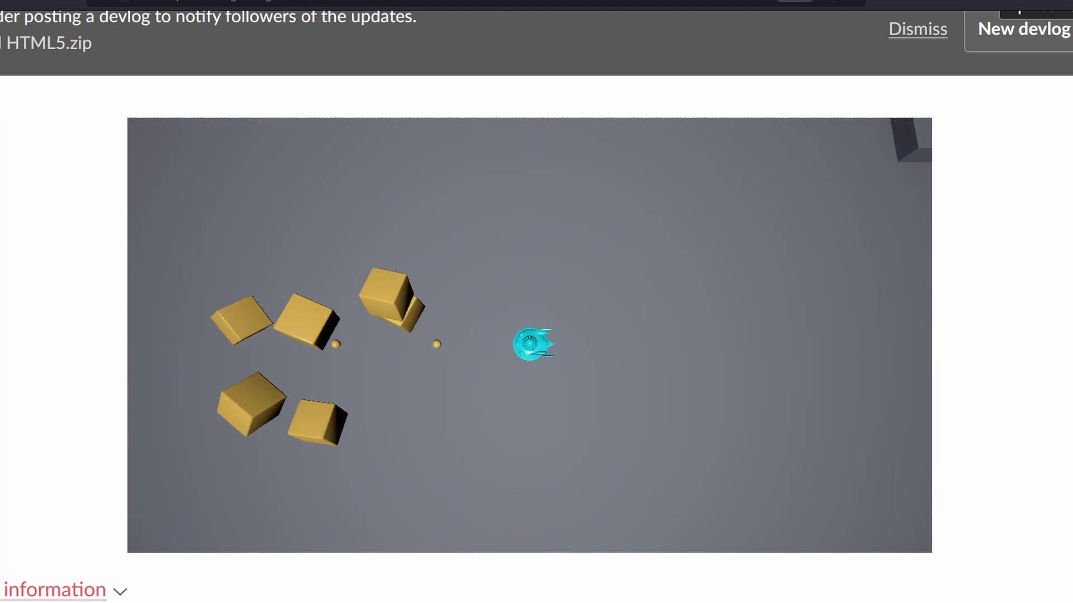
pyautogui.press('w')
pyautogui.press('d')
pyautogui.press('s')
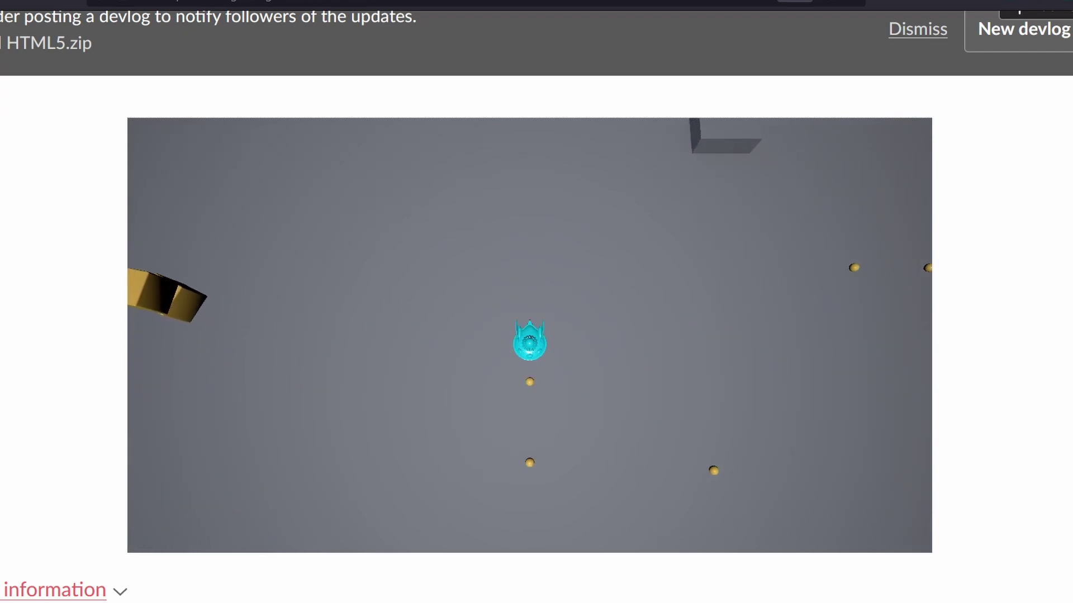
pyautogui.press('a')
pyautogui.press('w')
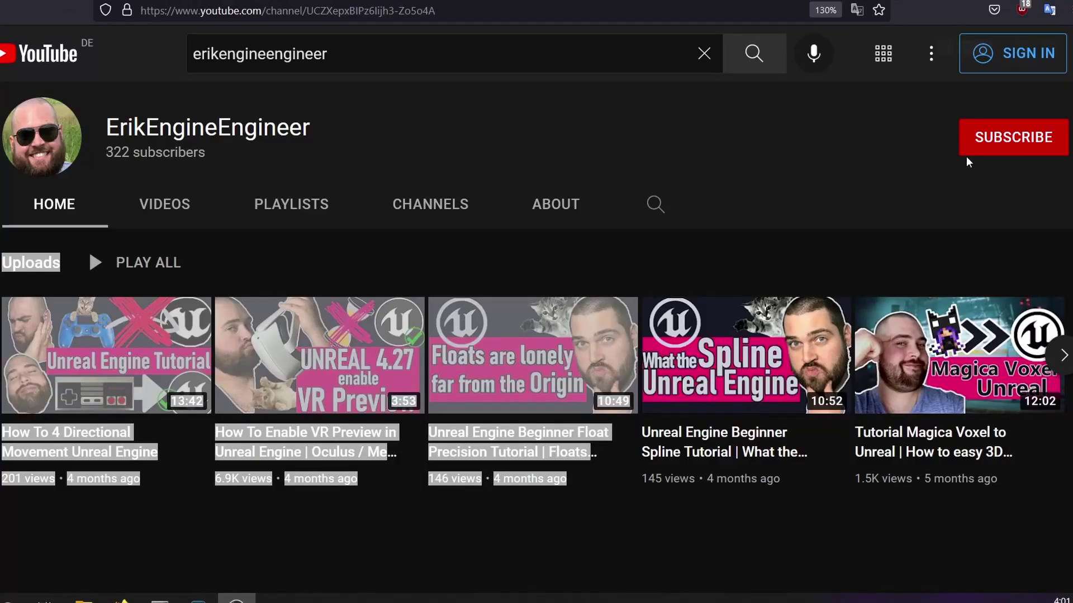
pyautogui.tripleClick(927, 143)
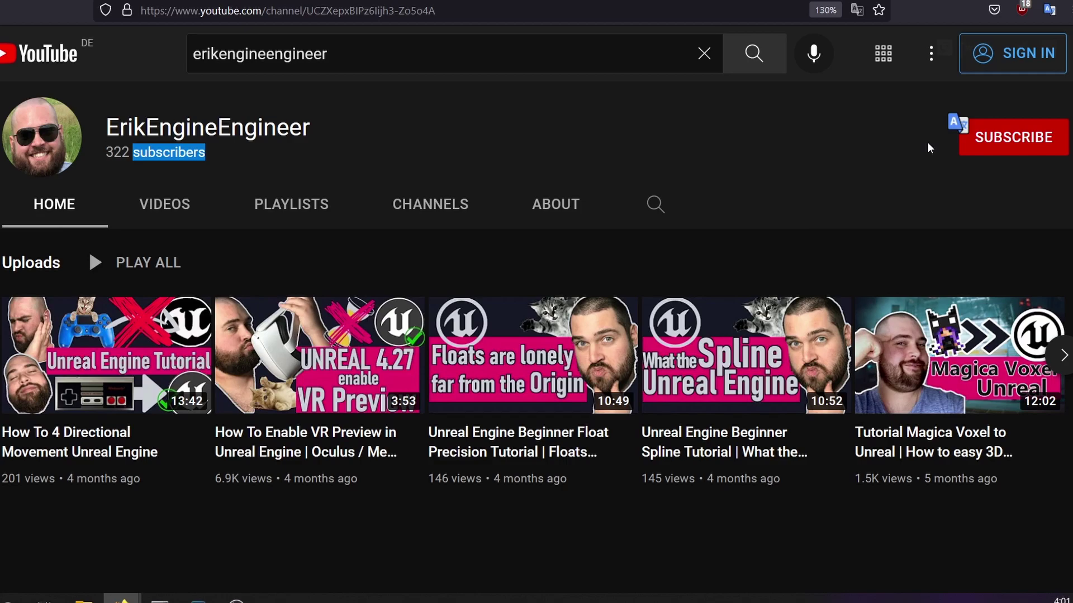